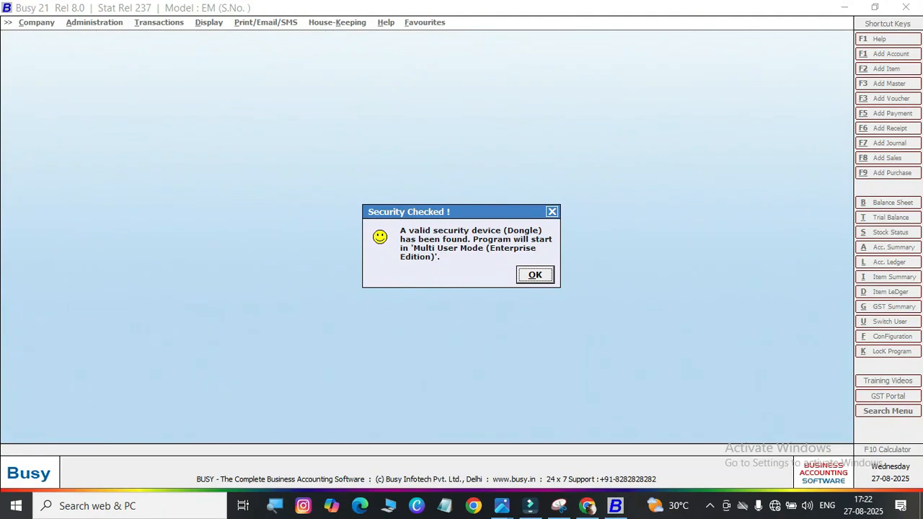
Dismiss the Security Checked message about the valid dongle and Multi User Mode startup
{"action": "key", "text": "Return"}
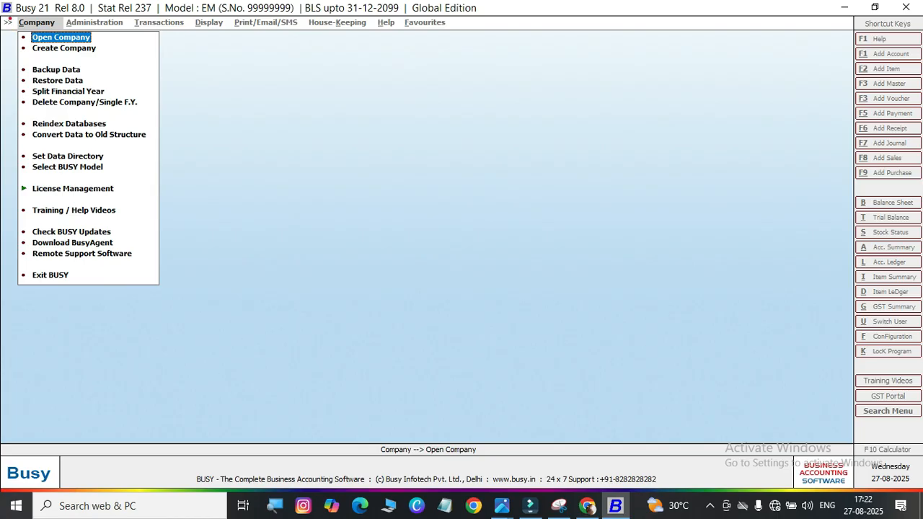
Choose Create Company from the Company menu to get a blank company form
{"action": "left_click_drag", "start_coordinate": [7, 15], "coordinate": [76, 31]}
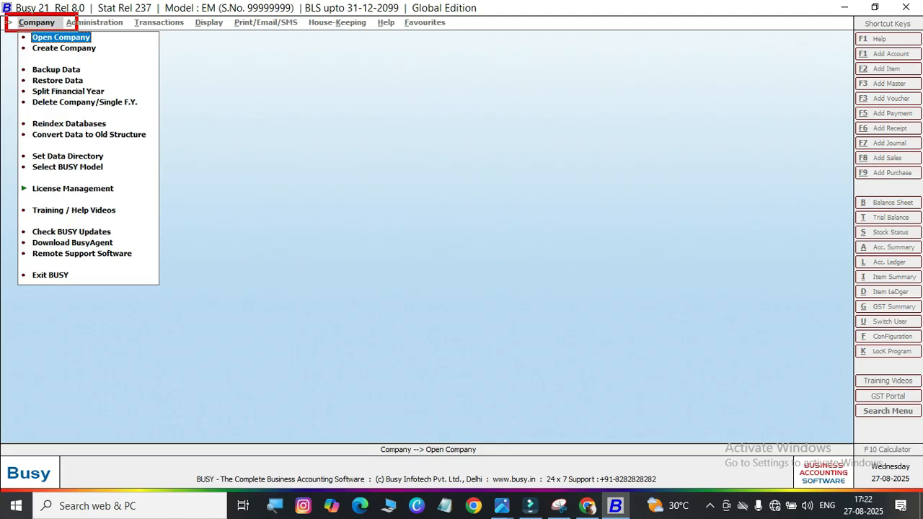
{"action": "left_click_drag", "start_coordinate": [15, 41], "coordinate": [113, 56]}
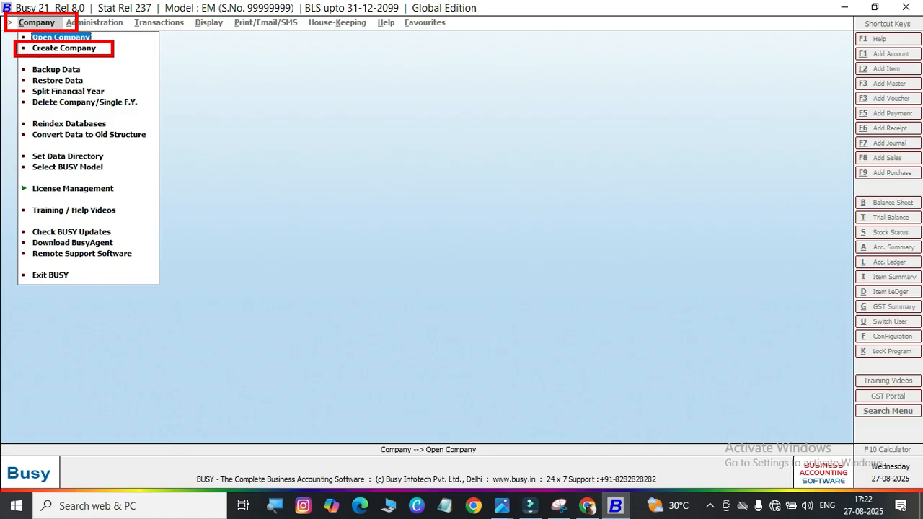
{"action": "key", "text": "Down"}
{"action": "key", "text": "Return"}
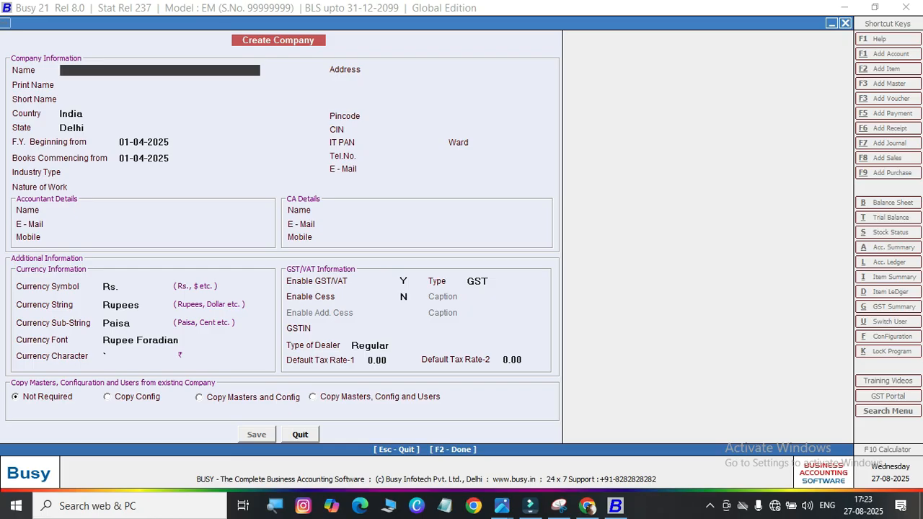
Enter 'shubham fabrics' as the company name, which also fills the Print Name
{"action": "type", "text": "shubh"}
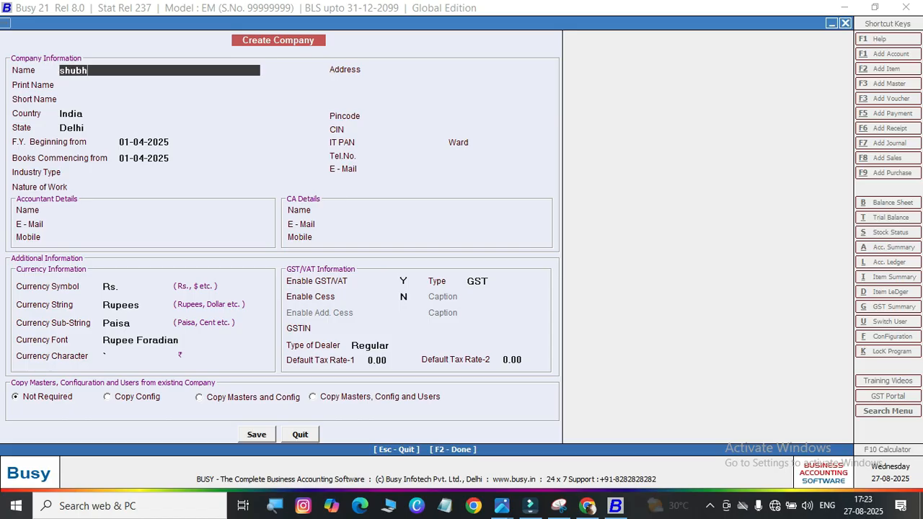
{"action": "type", "text": "am fabri"}
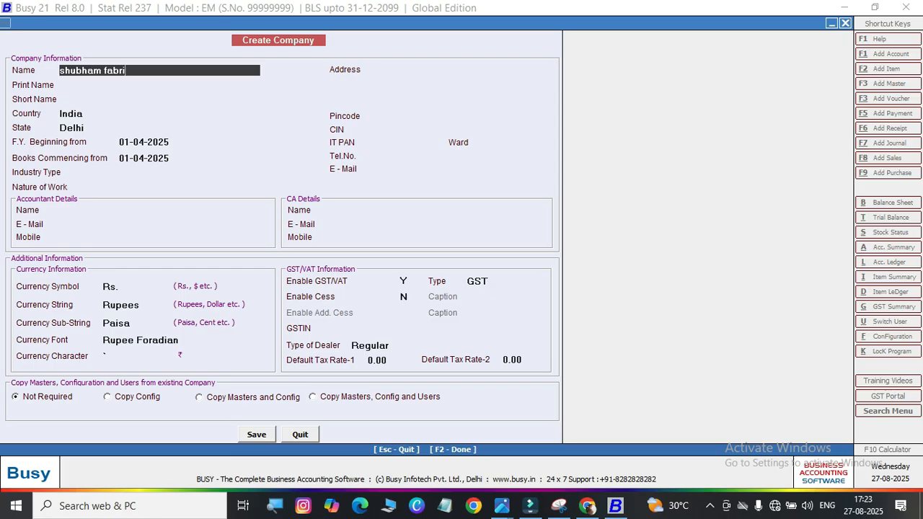
{"action": "type", "text": "cs"}
{"action": "left_click_drag", "start_coordinate": [46, 58], "coordinate": [274, 83]}
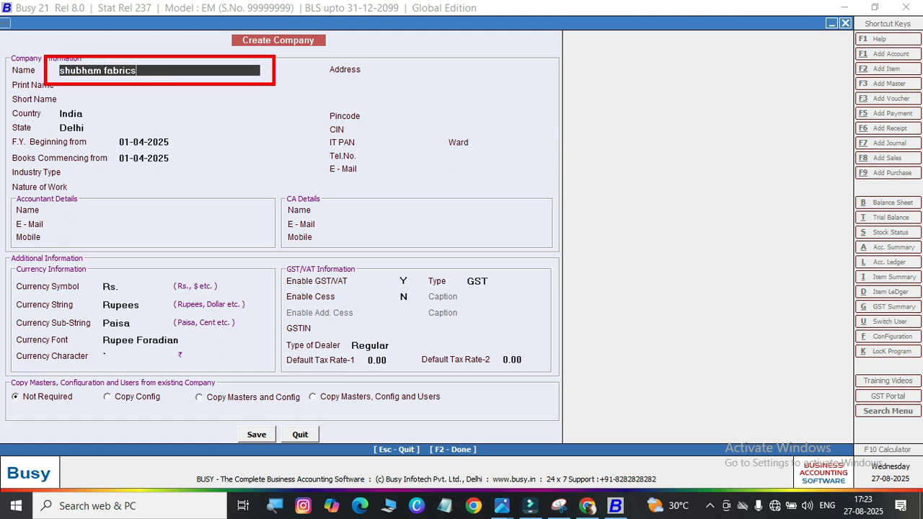
{"action": "key", "text": "Escape"}
{"action": "key", "text": "Return"}
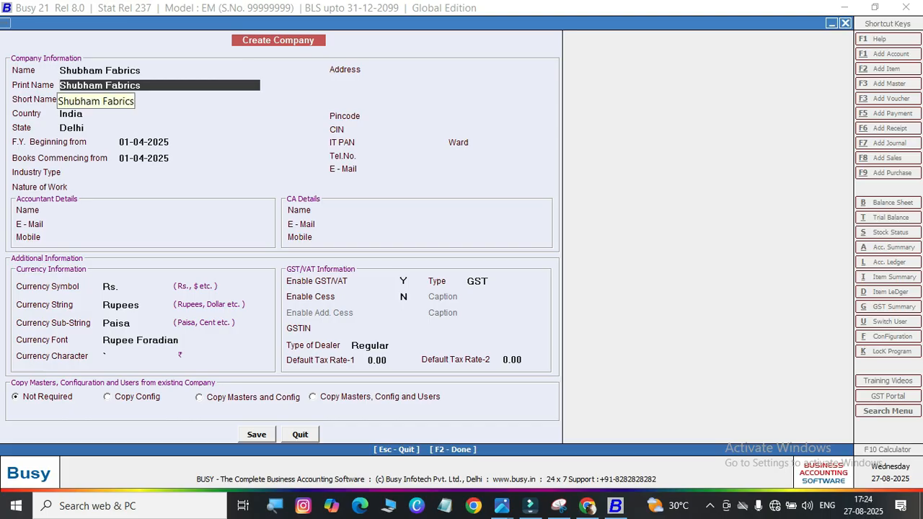
Give the Shubham Fabrics company the Short Name SF
{"action": "left_click", "coordinate": [142, 71]}
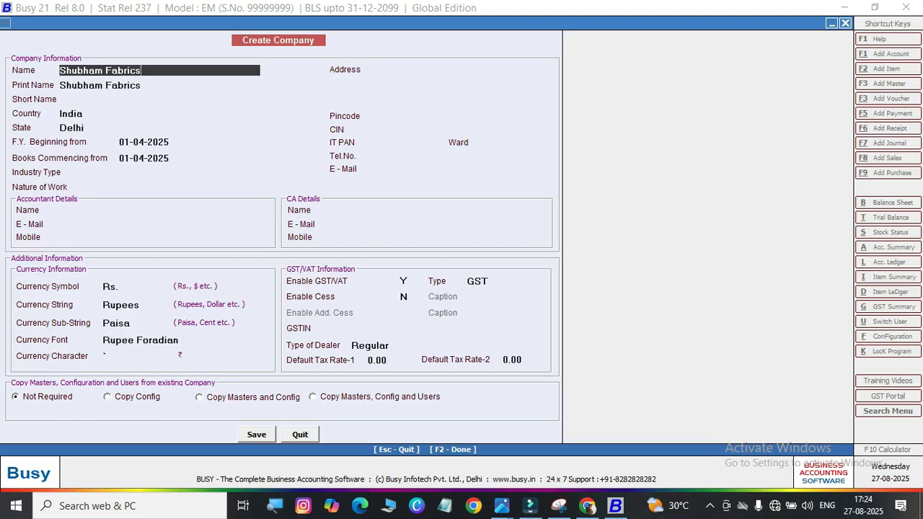
{"action": "left_click", "coordinate": [141, 85]}
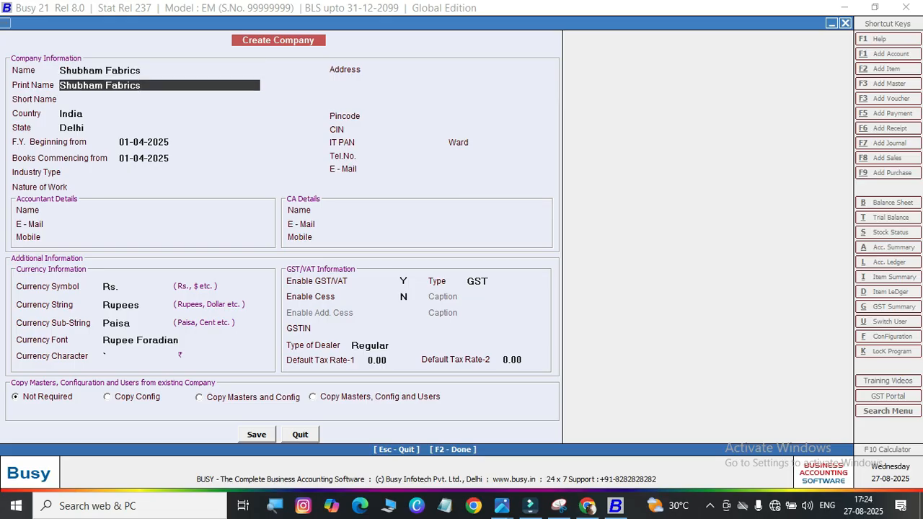
{"action": "left_click", "coordinate": [62, 100]}
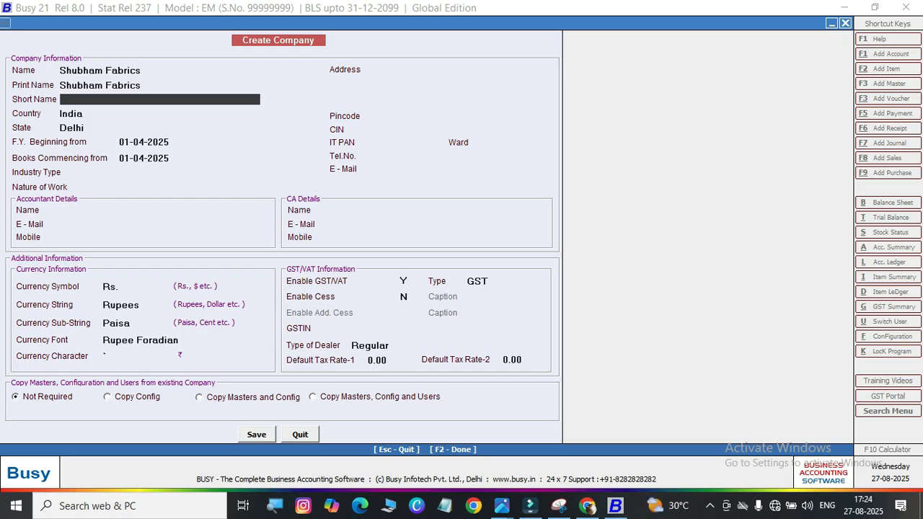
{"action": "type", "text": "SF"}
{"action": "key", "text": "Return"}
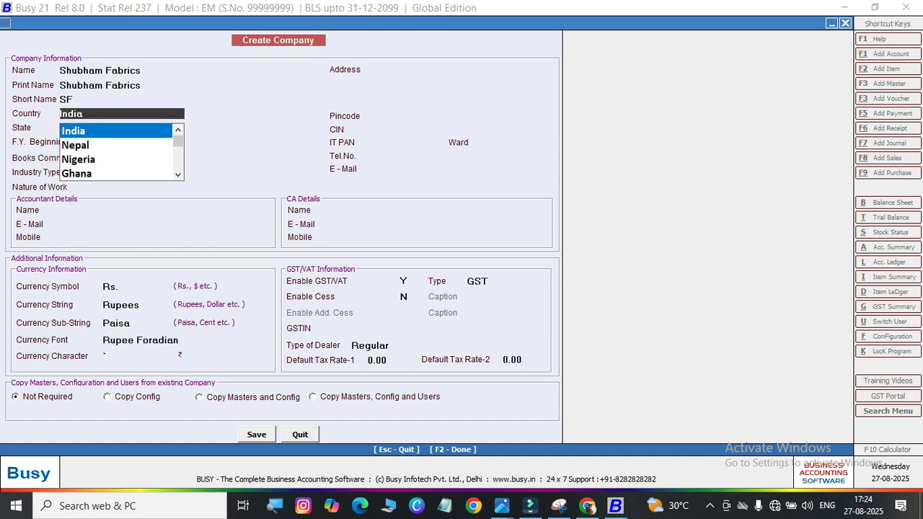
Keep India as country and change the State from Delhi to Punjab
{"action": "key", "text": "Return"}
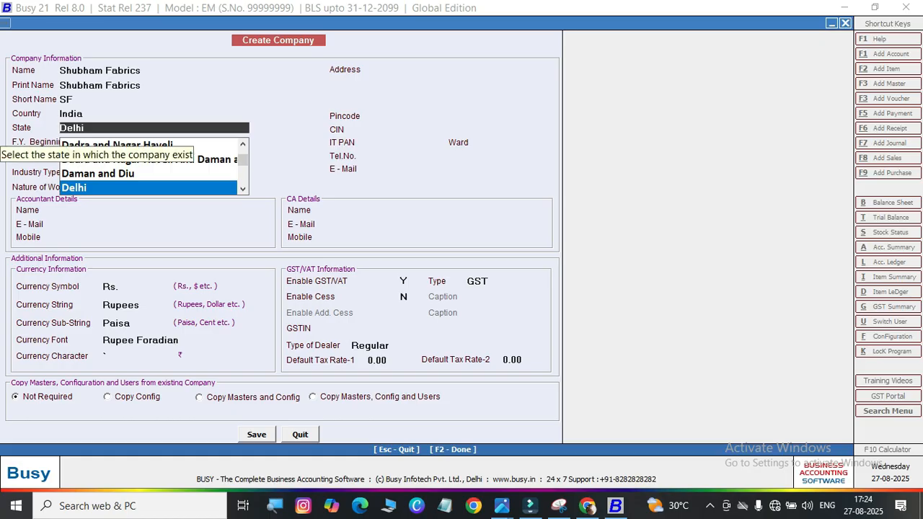
{"action": "type", "text": "PUN"}
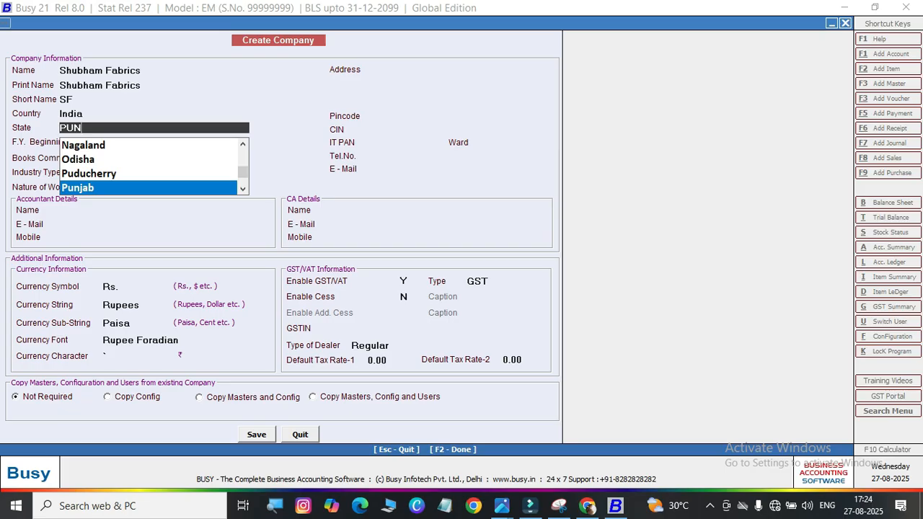
{"action": "key", "text": "Return"}
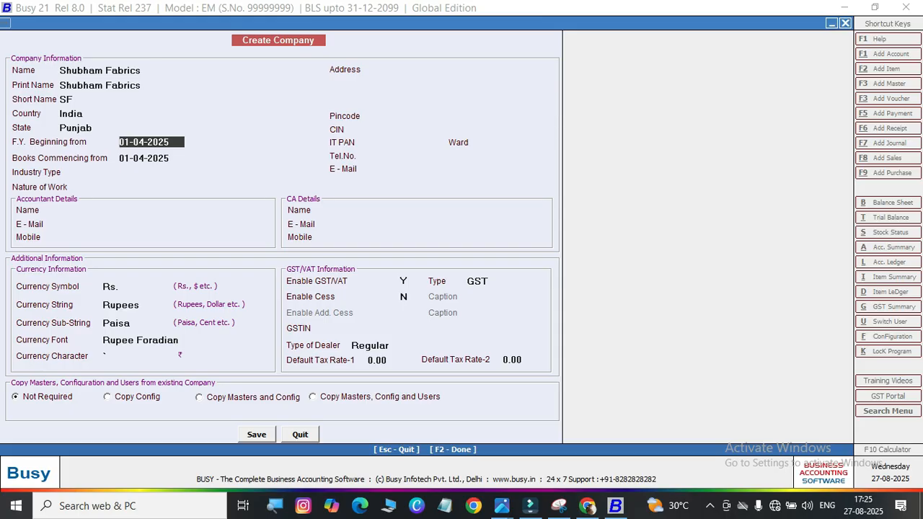
Keep both 01-04-2025 dates and set the Industry Type to Others
{"action": "key", "text": "Return"}
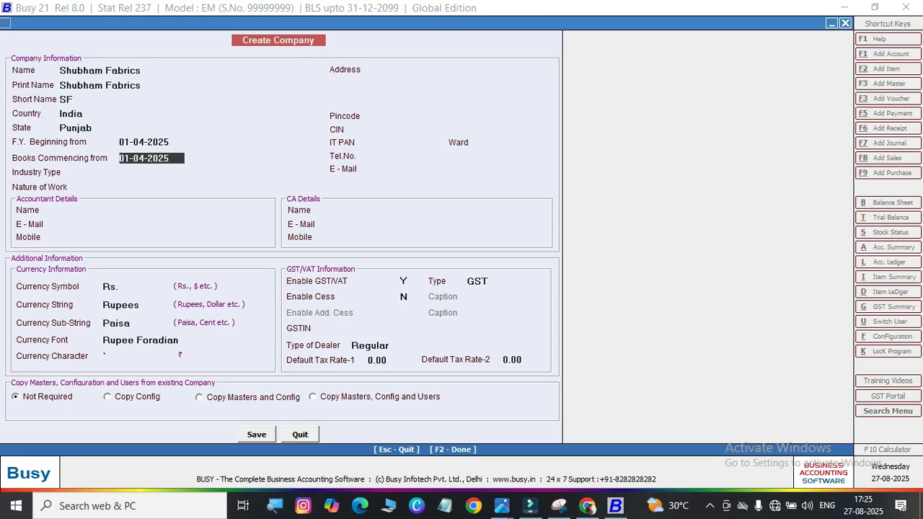
{"action": "key", "text": "Return"}
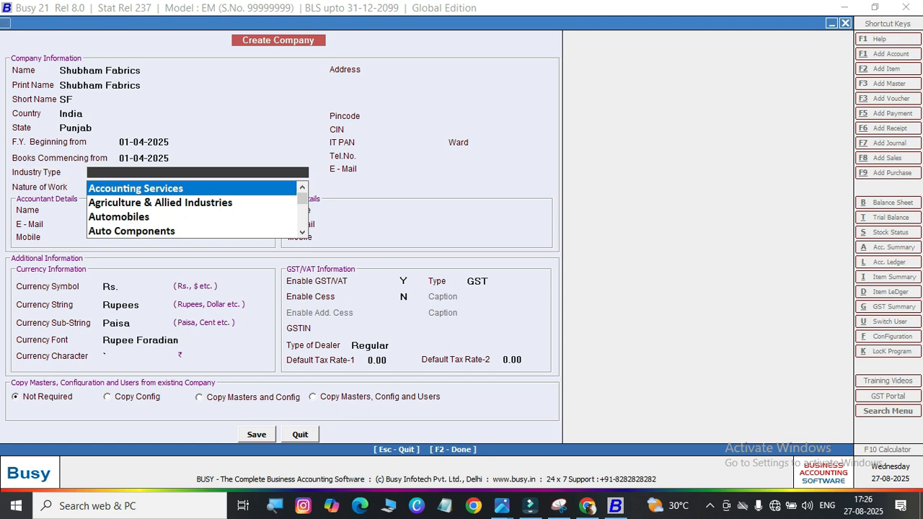
{"action": "left_click_drag", "start_coordinate": [303, 198], "coordinate": [302, 208]}
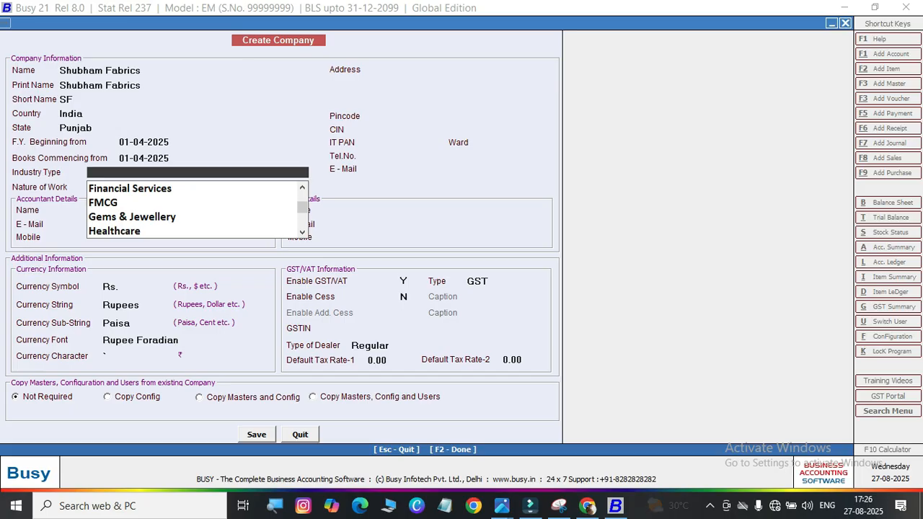
{"action": "type", "text": "OTH"}
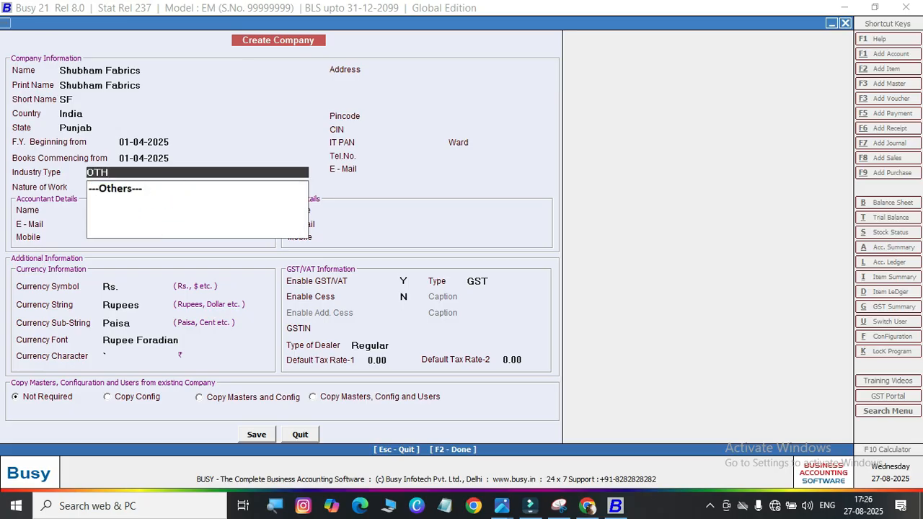
{"action": "key", "text": "Return"}
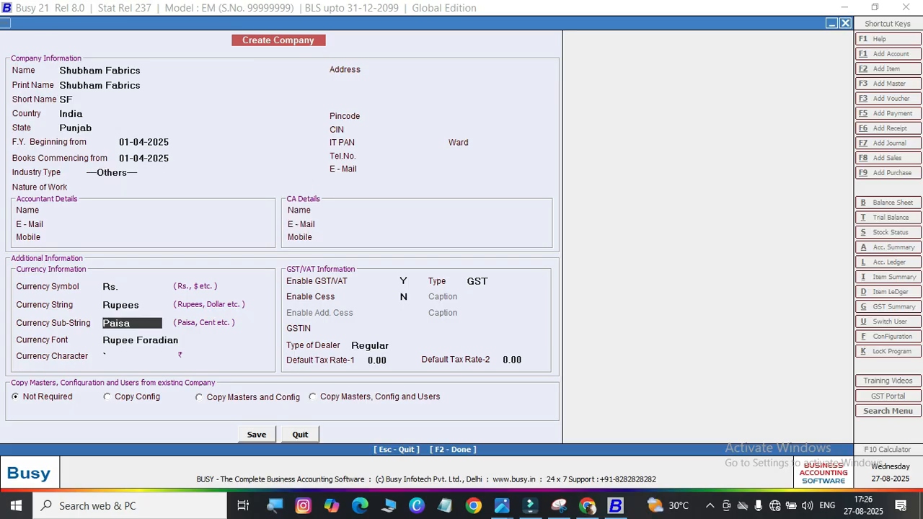
Keep Industry Type Others and set Nature of Work to Others as well
{"action": "left_click", "coordinate": [108, 173]}
{"action": "key", "text": "Return"}
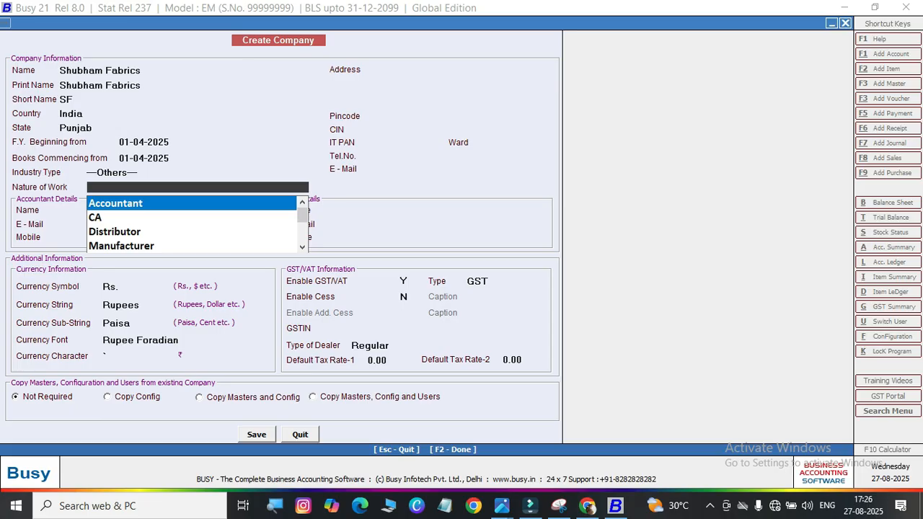
{"action": "type", "text": "OTH"}
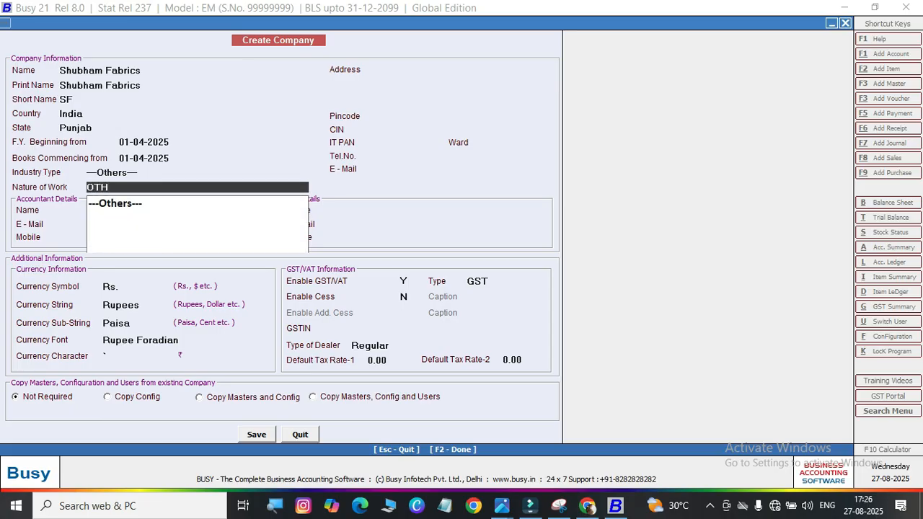
{"action": "key", "text": "Return"}
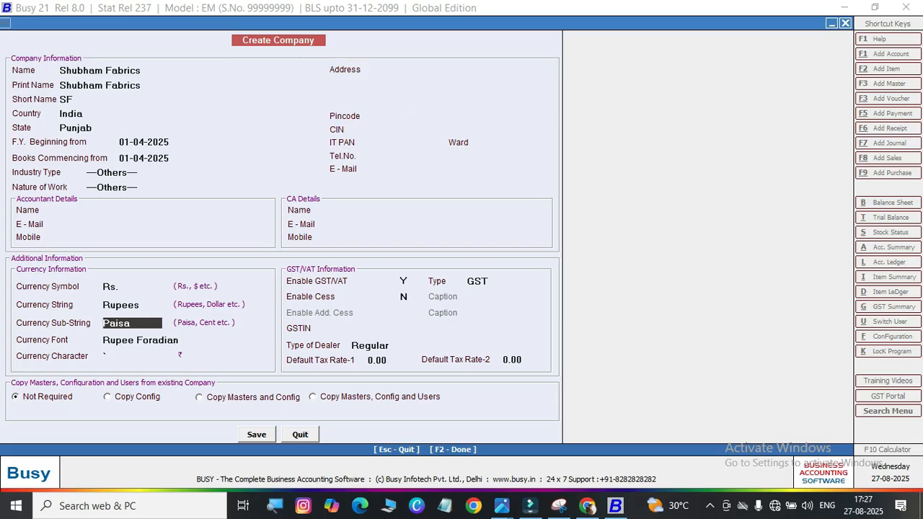
Enter the three-line address RAHON ROAD LUDHIANA, PUNJAB, STREET NO 1
{"action": "left_click", "coordinate": [418, 70]}
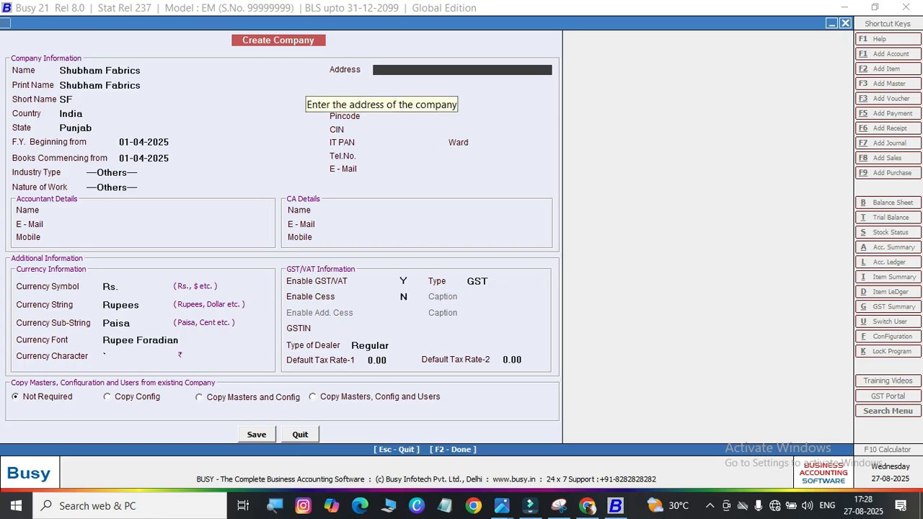
{"action": "type", "text": "RAH"}
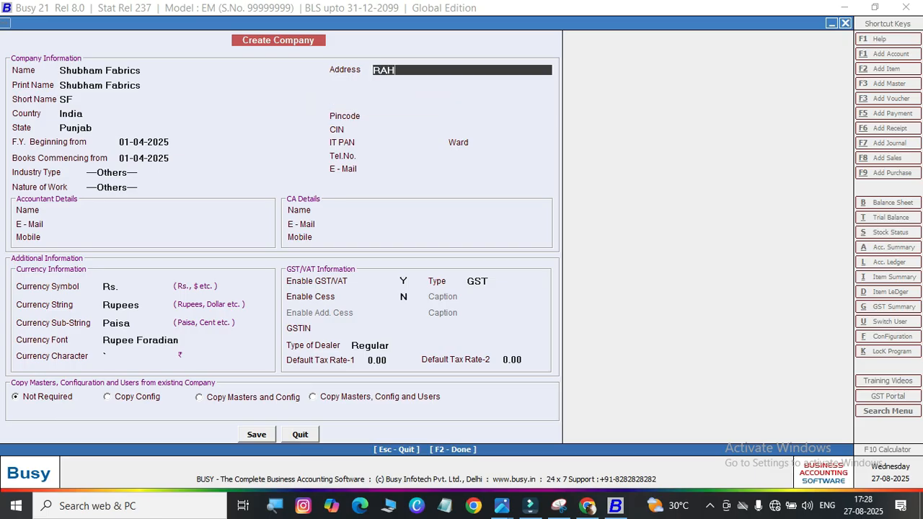
{"action": "type", "text": "ON ROAD LUDHIAN"}
{"action": "type", "text": "A"}
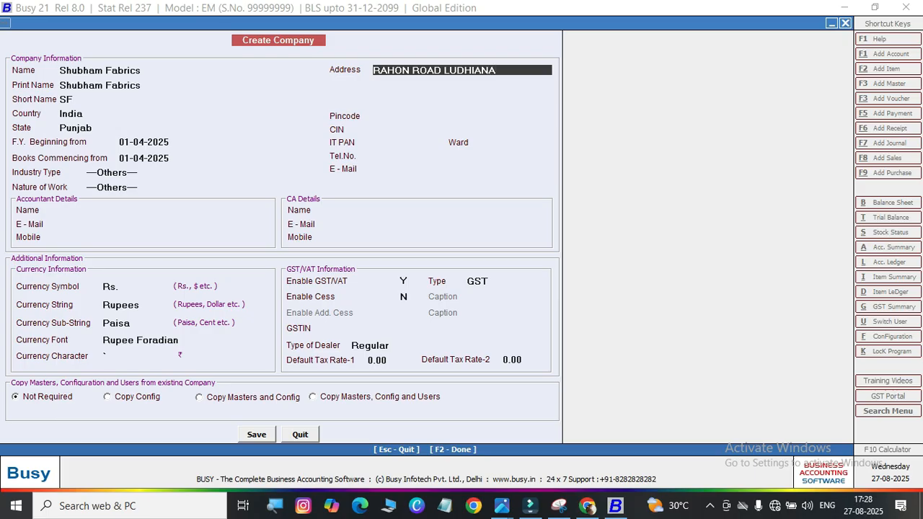
{"action": "key", "text": "Return"}
{"action": "type", "text": "PUN"}
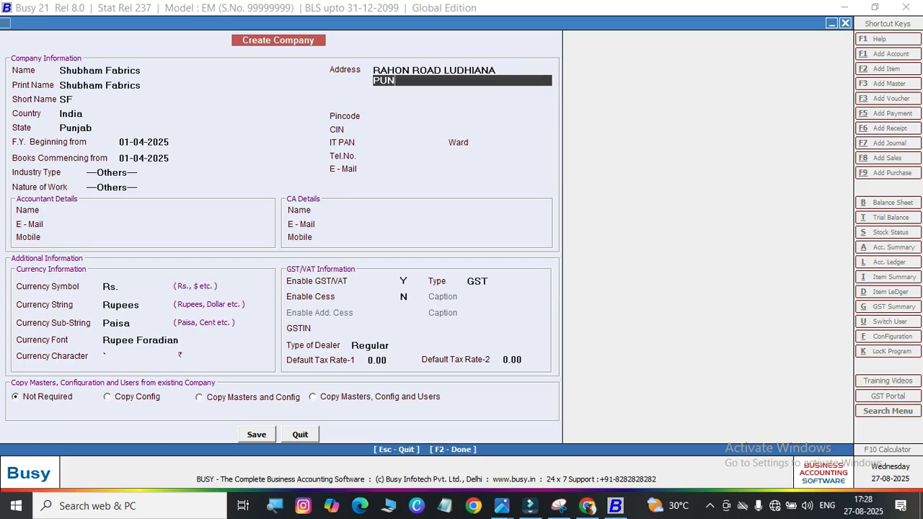
{"action": "type", "text": "J."}
{"action": "type", "text": "AB"}
{"action": "key", "text": "Return"}
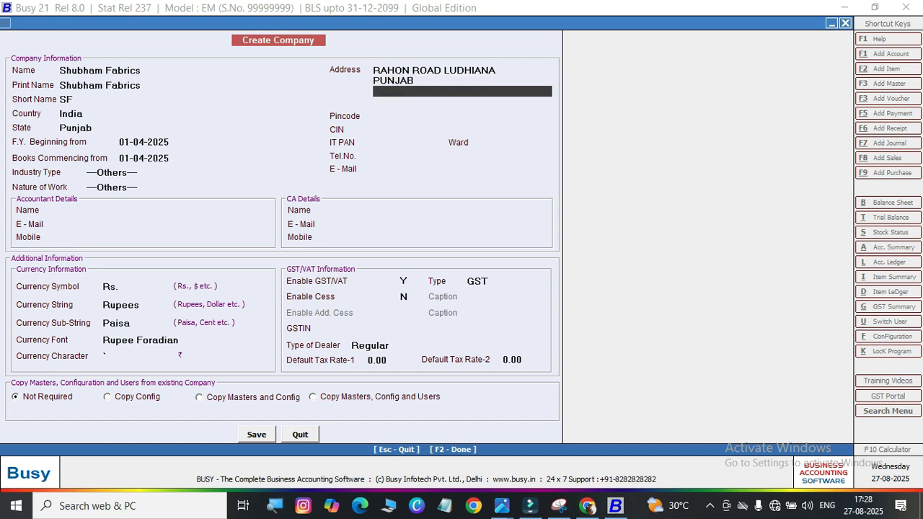
{"action": "type", "text": "STREET NO 1"}
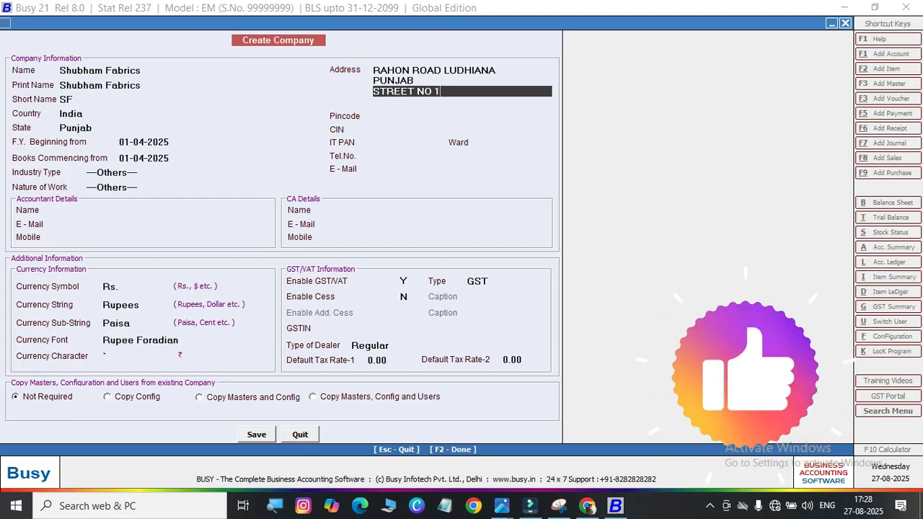
{"action": "key", "text": "Return"}
{"action": "key", "text": "Return"}
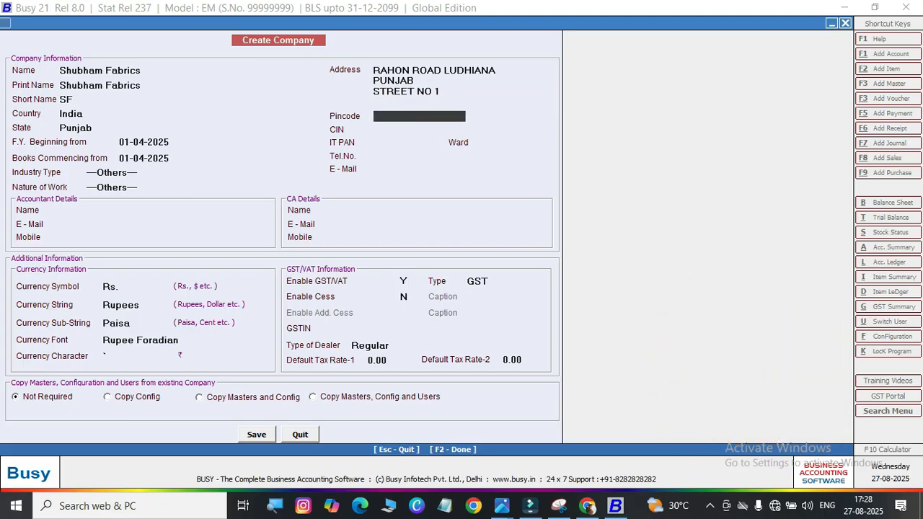
Enter Pincode 141007 and look over the surrounding address fields
{"action": "type", "text": "141007"}
{"action": "mouse_move", "coordinate": [318, 116]}
{"action": "left_mouse_down"}
{"action": "mouse_move", "coordinate": [427, 173]}
{"action": "mouse_move", "coordinate": [505, 180]}
{"action": "left_mouse_up"}
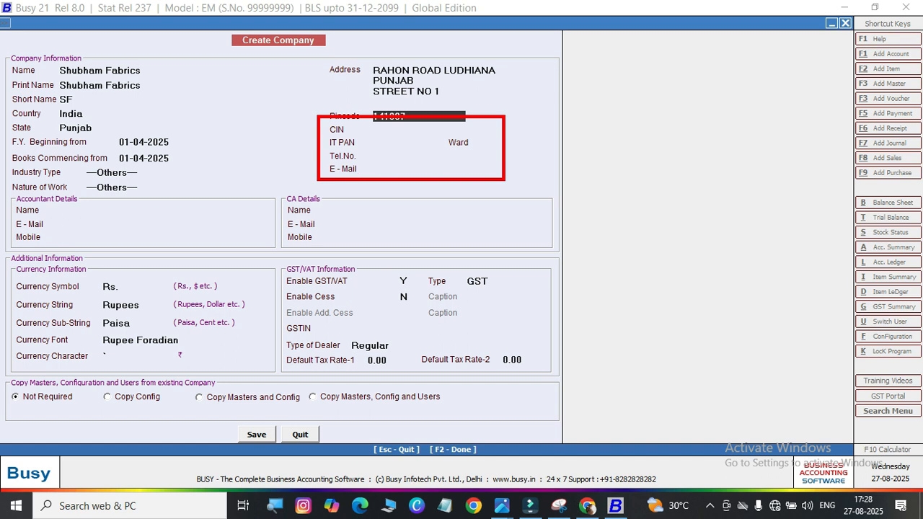
{"action": "key", "text": "Escape"}
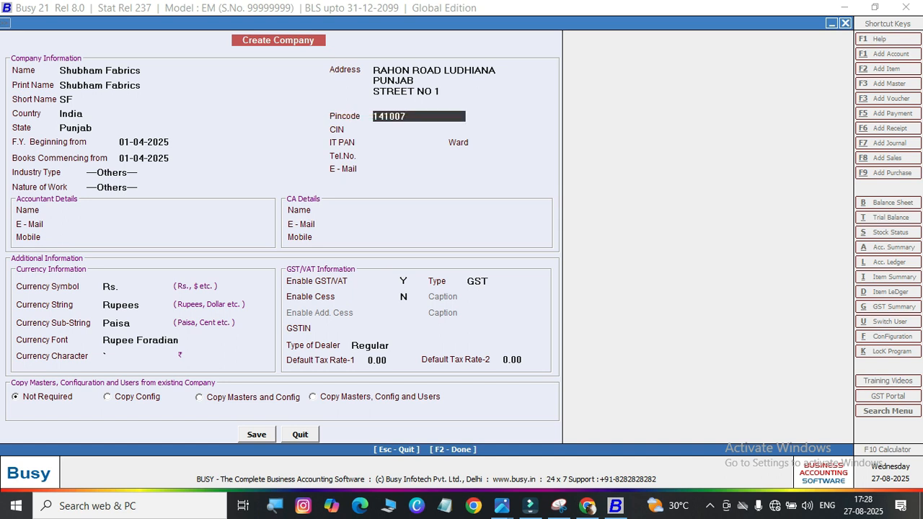
{"action": "mouse_move", "coordinate": [320, 158]}
{"action": "left_mouse_down"}
{"action": "mouse_move", "coordinate": [458, 188]}
{"action": "mouse_move", "coordinate": [521, 183]}
{"action": "left_mouse_up"}
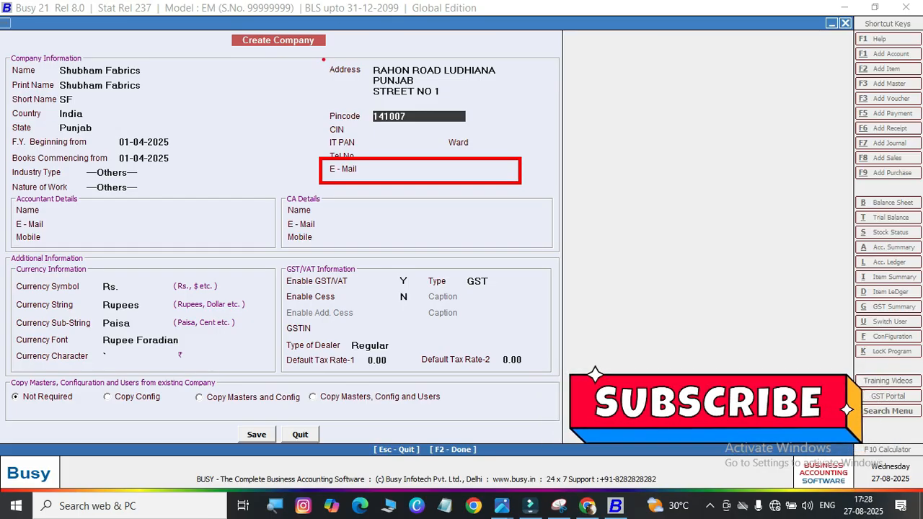
{"action": "left_click_drag", "start_coordinate": [322, 56], "coordinate": [498, 99]}
{"action": "left_click_drag", "start_coordinate": [318, 104], "coordinate": [479, 131]}
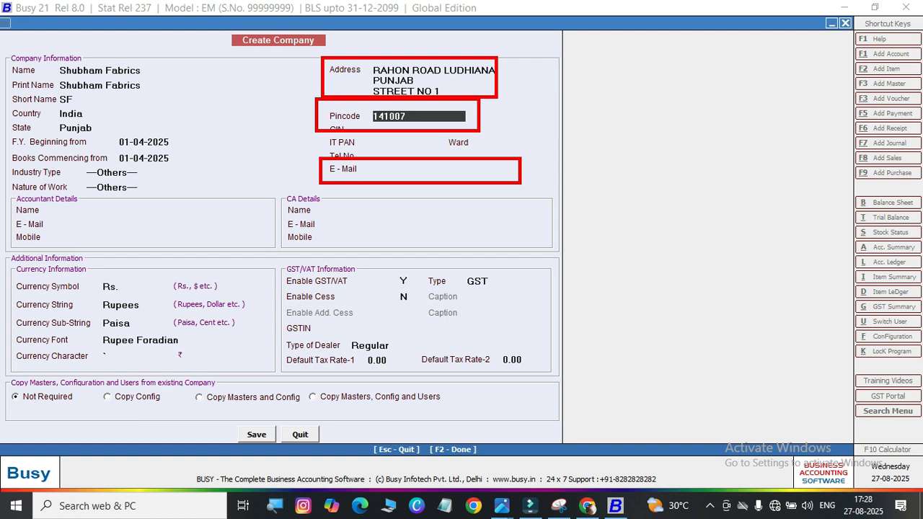
{"action": "key", "text": "Escape"}
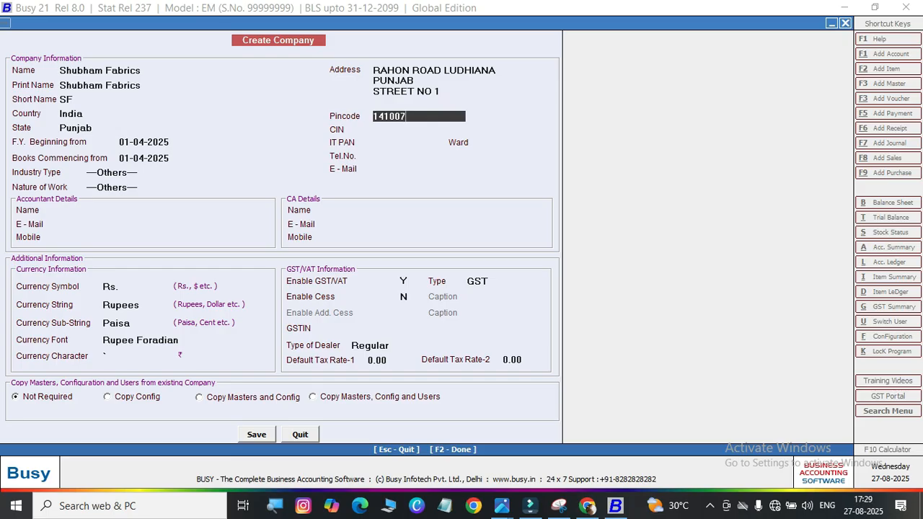
{"action": "mouse_move", "coordinate": [284, 312]}
{"action": "left_mouse_down"}
{"action": "mouse_move", "coordinate": [309, 333]}
{"action": "mouse_move", "coordinate": [515, 346]}
{"action": "left_mouse_up"}
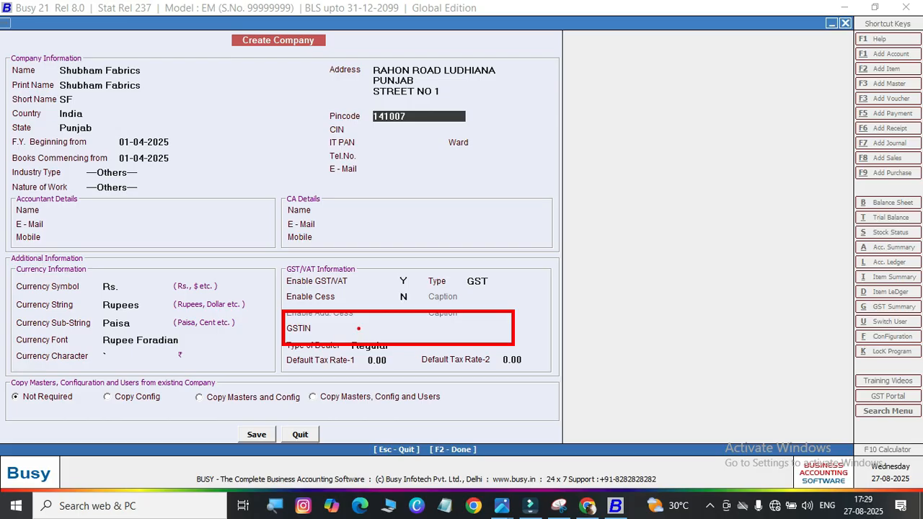
Skip the empty contact, accountant, CA and currency fields to reach GSTIN
{"action": "key", "text": "Escape"}
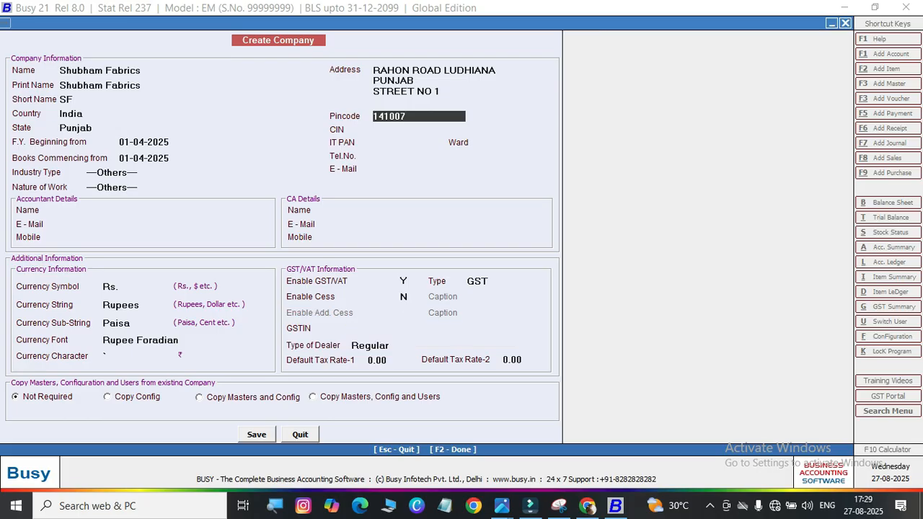
{"action": "key", "text": "Return"}
{"action": "key", "text": "Return"}
{"action": "key", "text": "Return"}
{"action": "key", "text": "Return"}
{"action": "key", "text": "Return"}
{"action": "key", "text": "Return"}
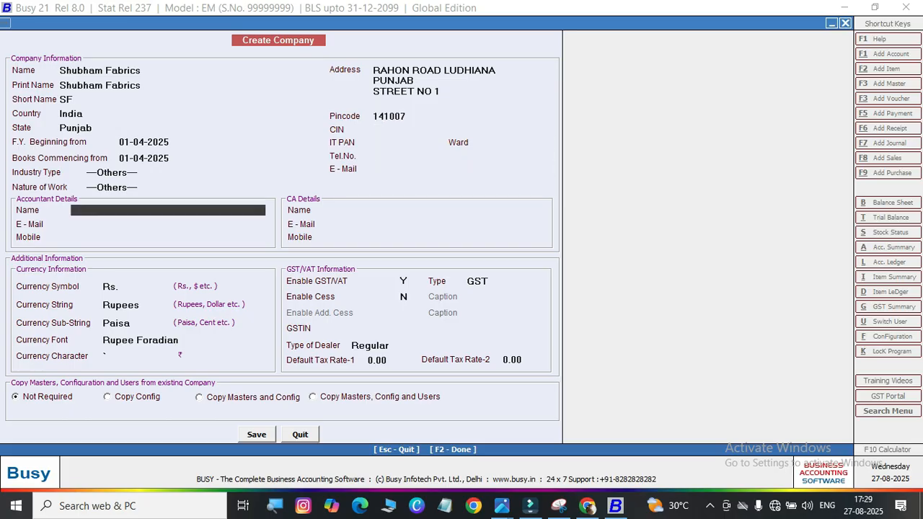
{"action": "key", "text": "Return"}
{"action": "key", "text": "Return"}
{"action": "key", "text": "Return"}
{"action": "key", "text": "Return"}
{"action": "key", "text": "Return"}
{"action": "key", "text": "Return"}
{"action": "key", "text": "Return"}
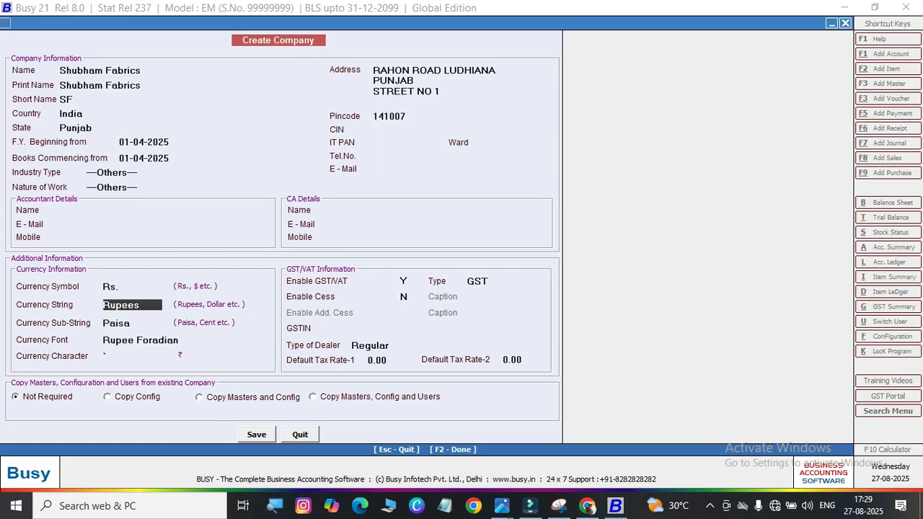
{"action": "key", "text": "Return"}
{"action": "key", "text": "Return"}
{"action": "key", "text": "Return"}
{"action": "key", "text": "Return"}
{"action": "key", "text": "Return"}
{"action": "key", "text": "Return"}
{"action": "key", "text": "Return"}
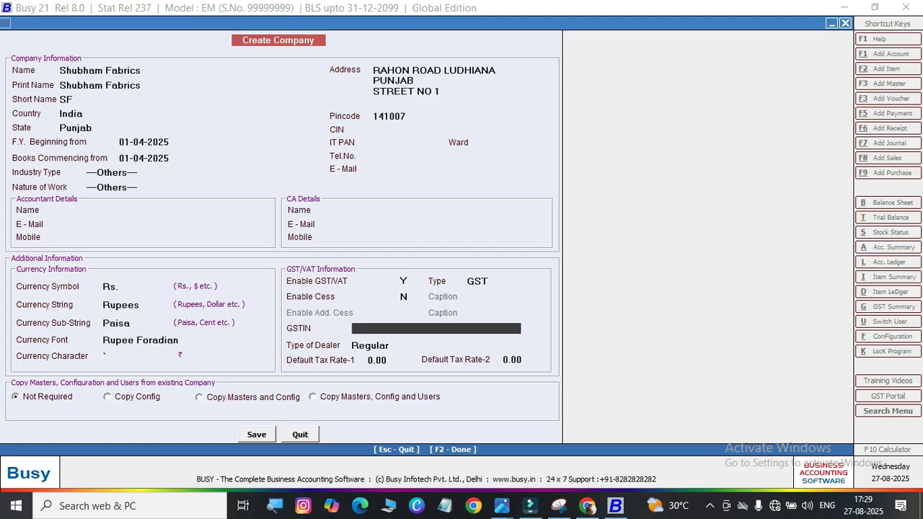
Leave GSTIN blank and show the Regular and Composition dealer types, keeping Regular
{"action": "mouse_move", "coordinate": [283, 316]}
{"action": "left_mouse_down"}
{"action": "mouse_move", "coordinate": [417, 334]}
{"action": "mouse_move", "coordinate": [562, 325]}
{"action": "mouse_move", "coordinate": [559, 337]}
{"action": "left_mouse_up"}
{"action": "key", "text": "Escape"}
{"action": "left_click_drag", "start_coordinate": [291, 336], "coordinate": [415, 353]}
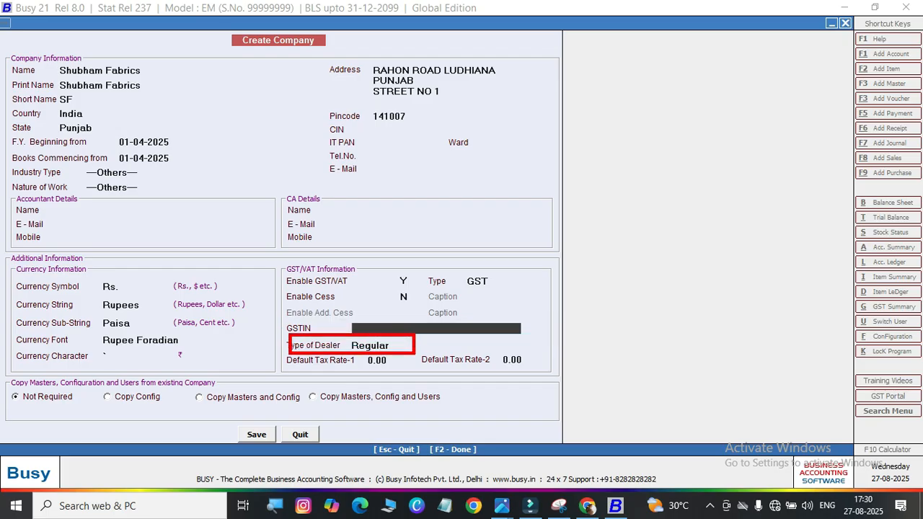
{"action": "key", "text": "Escape"}
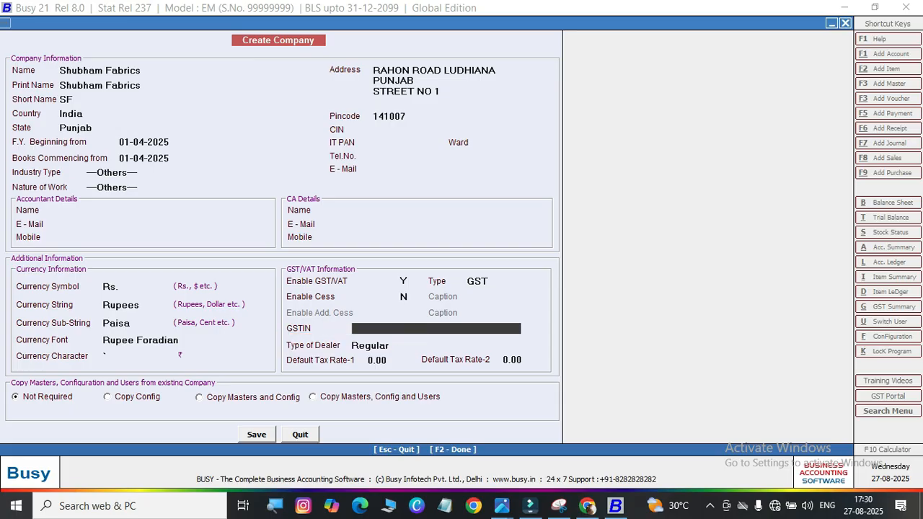
{"action": "left_click_drag", "start_coordinate": [262, 333], "coordinate": [404, 357]}
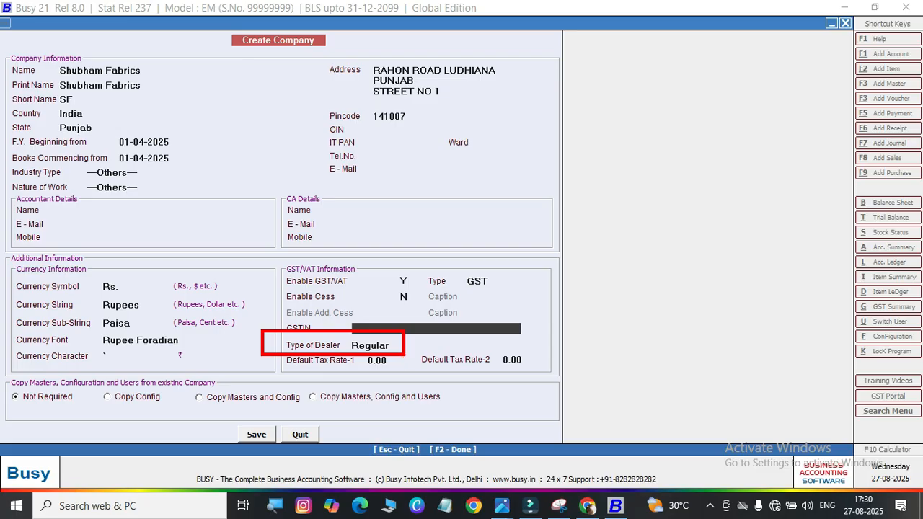
{"action": "key", "text": "Escape"}
{"action": "key", "text": "Return"}
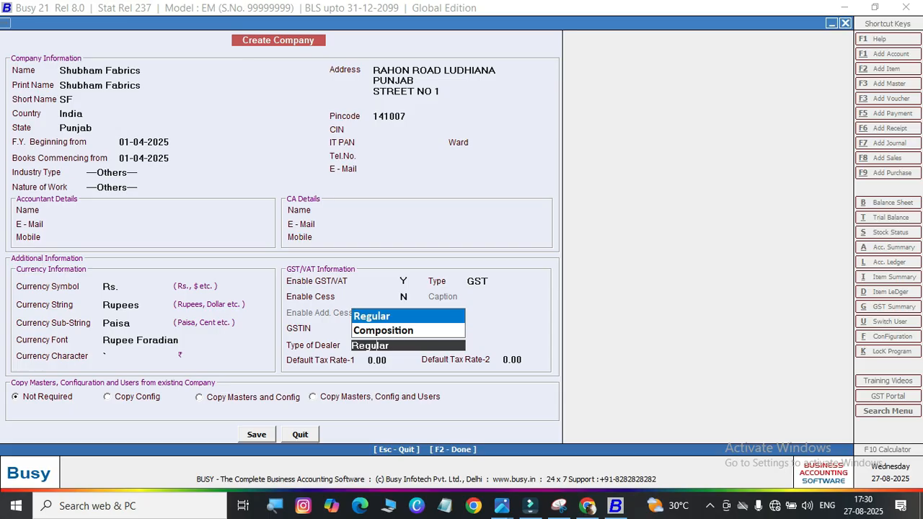
Switch Type of Dealer to Composition, then back to Regular, leaving both tax rates at 0.00
{"action": "key", "text": "Return"}
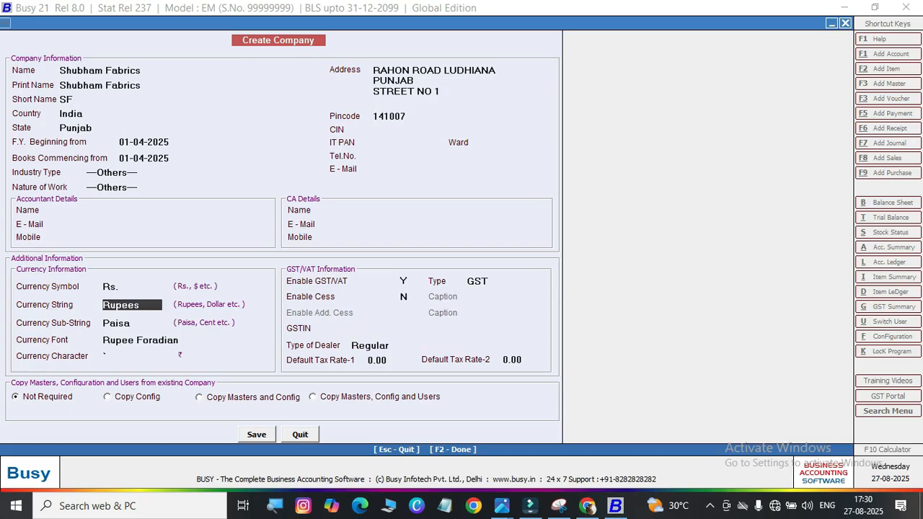
{"action": "left_click", "coordinate": [370, 346]}
{"action": "left_click", "coordinate": [383, 329]}
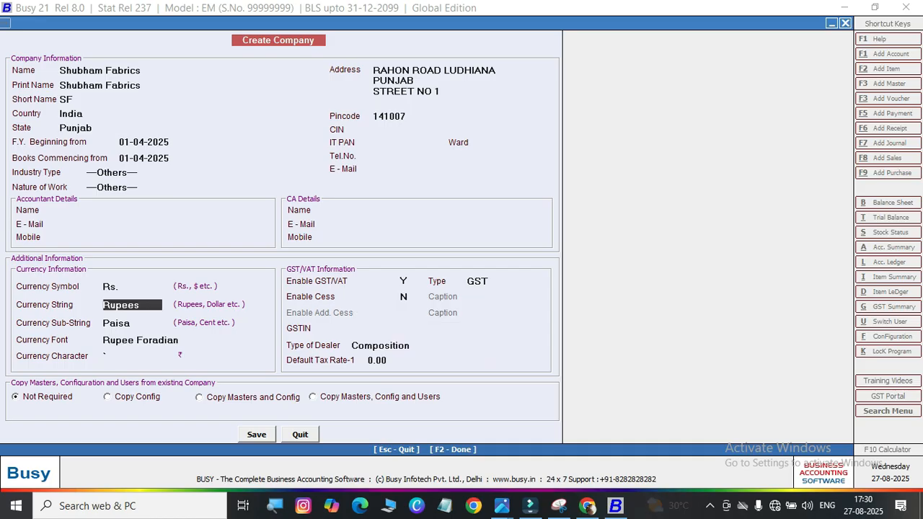
{"action": "left_click", "coordinate": [371, 347]}
{"action": "left_click", "coordinate": [381, 313]}
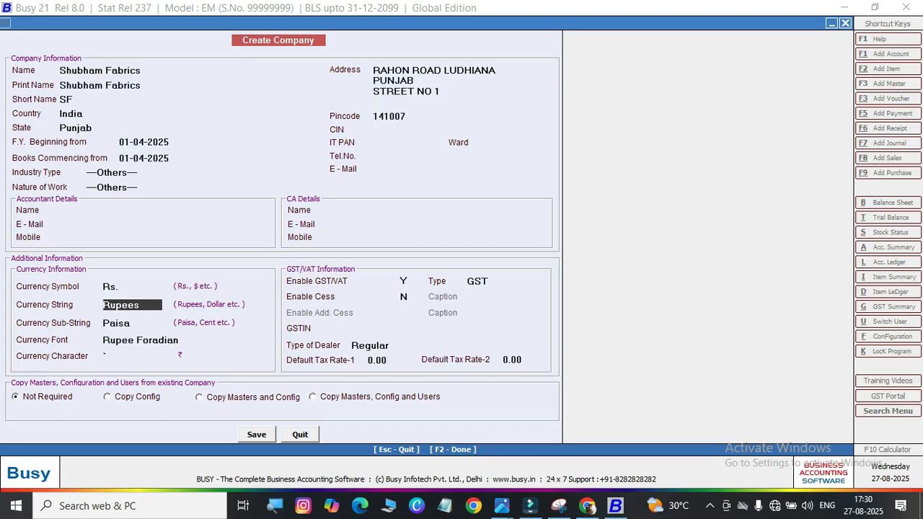
{"action": "left_click", "coordinate": [370, 345]}
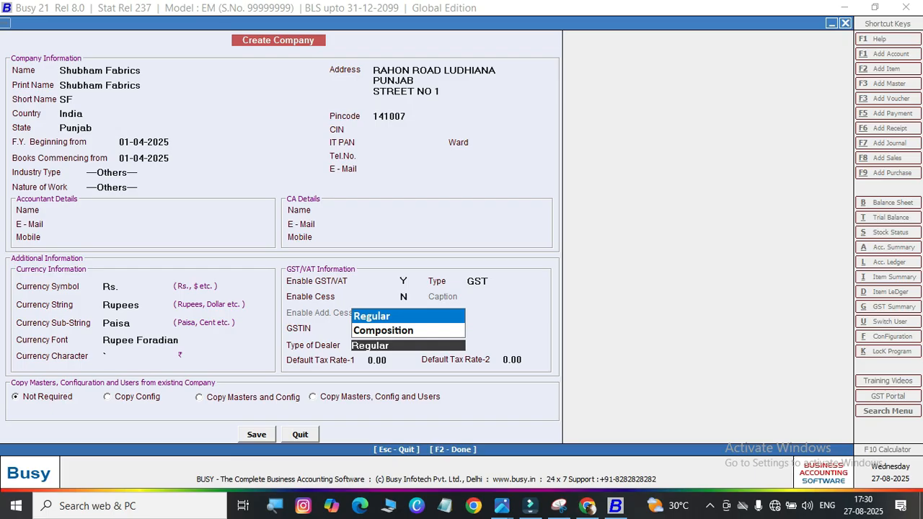
{"action": "left_click", "coordinate": [121, 305]}
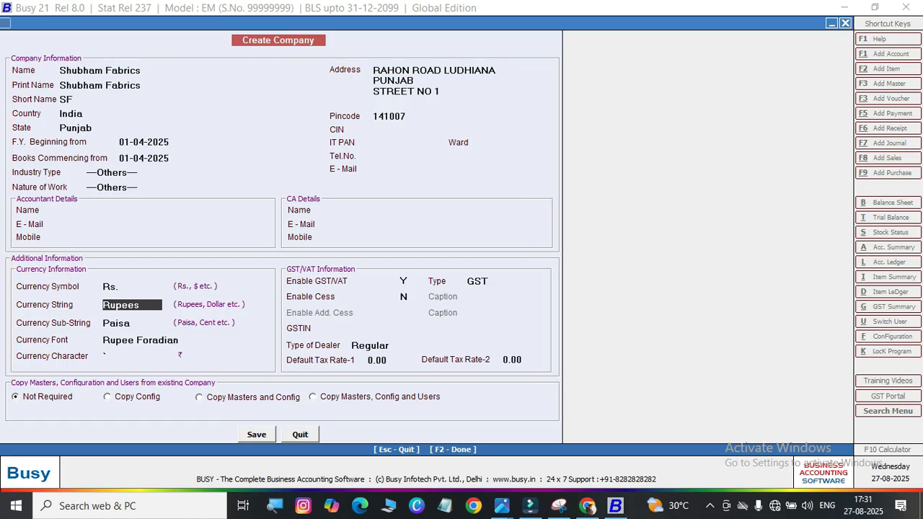
Save the Create Company form for Shubham Fabrics and confirm Yes
{"action": "key", "text": "F2"}
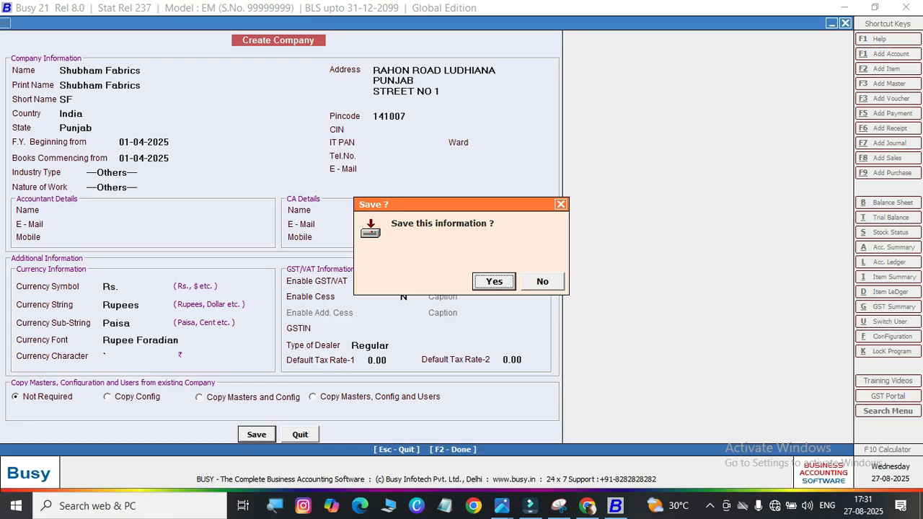
{"action": "key", "text": "Return"}
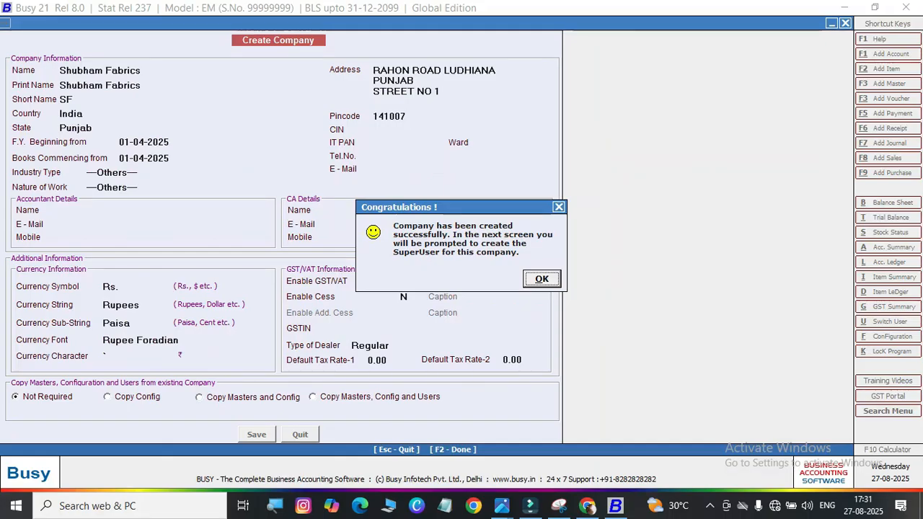
Dismiss the company-created message and set authentication required to Y in the SuperUser form
{"action": "left_click", "coordinate": [707, 385]}
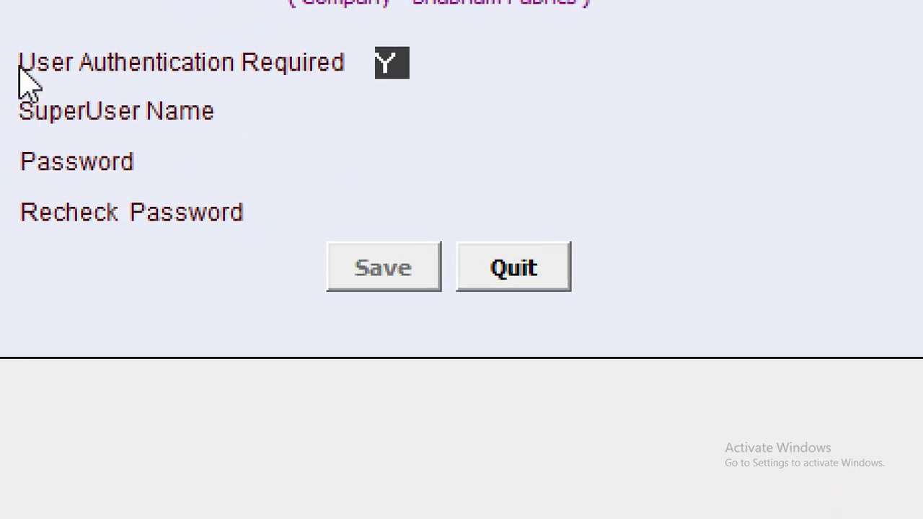
{"action": "left_click", "coordinate": [52, 84]}
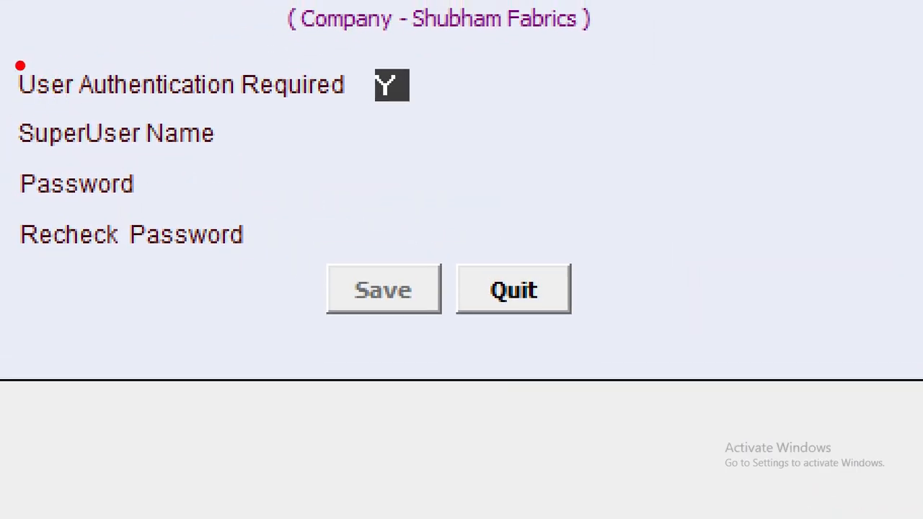
{"action": "left_click_drag", "start_coordinate": [18, 63], "coordinate": [431, 112]}
{"action": "left_click_drag", "start_coordinate": [8, 113], "coordinate": [264, 160]}
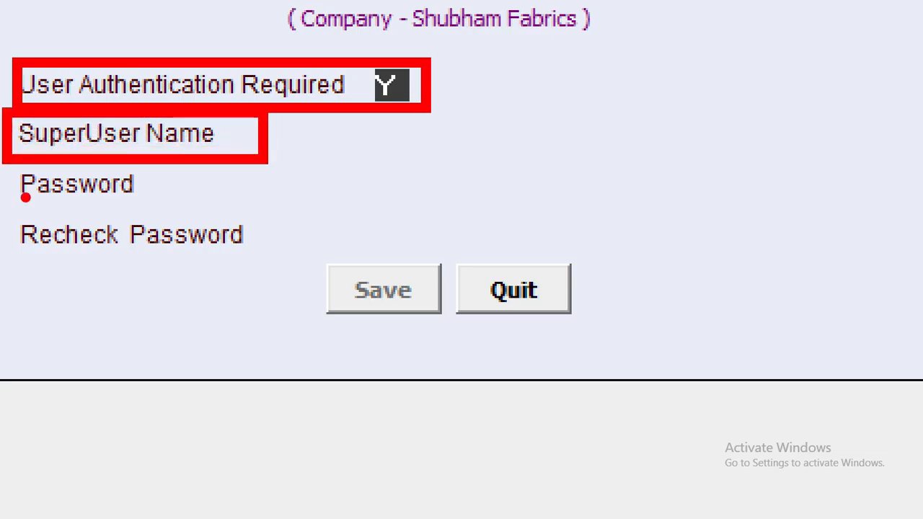
{"action": "left_click_drag", "start_coordinate": [3, 166], "coordinate": [203, 202]}
{"action": "mouse_move", "coordinate": [5, 212]}
{"action": "left_mouse_down"}
{"action": "mouse_move", "coordinate": [233, 214]}
{"action": "mouse_move", "coordinate": [283, 268]}
{"action": "left_mouse_up"}
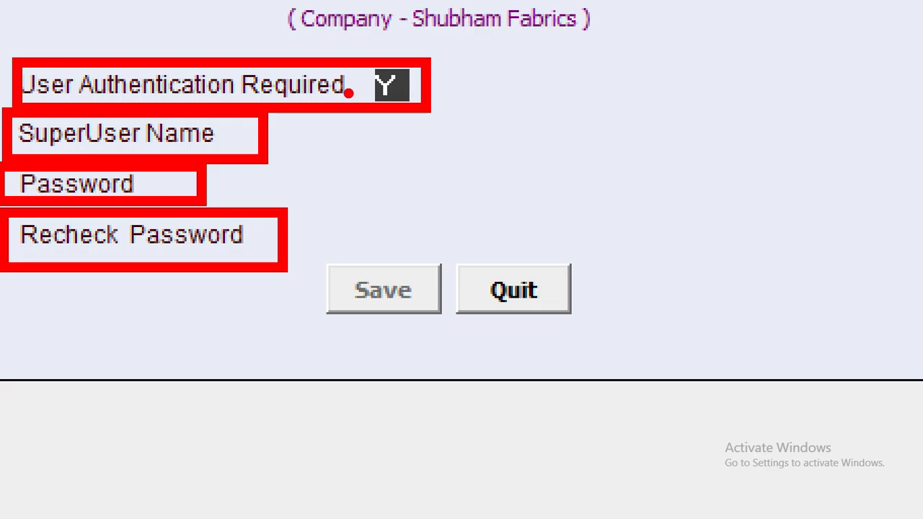
{"action": "key", "text": "Escape"}
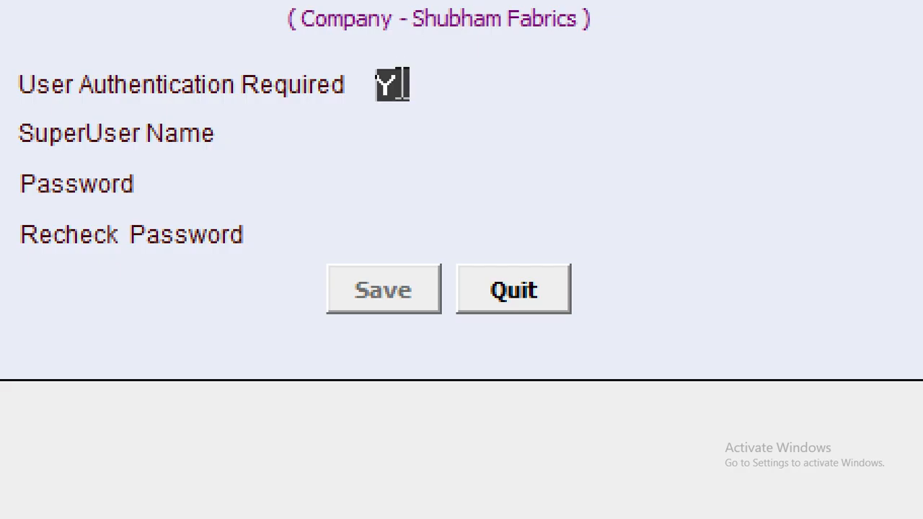
{"action": "type", "text": "N"}
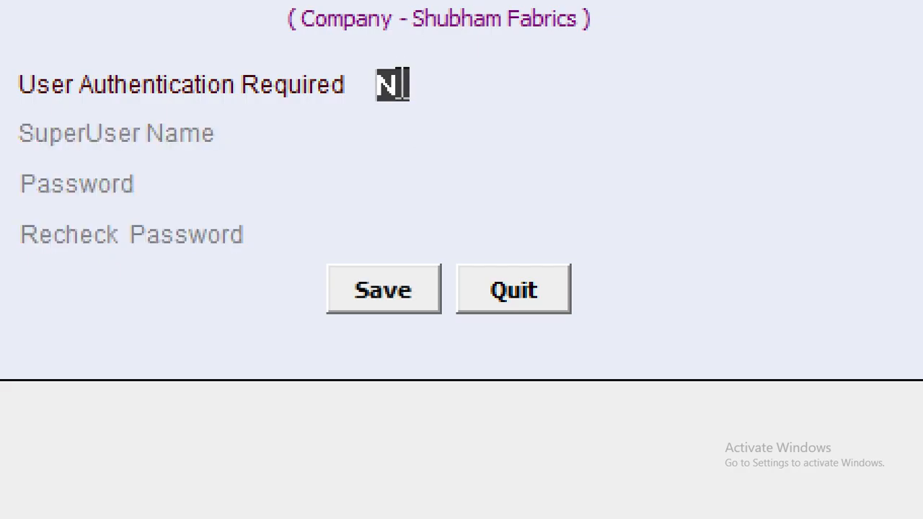
{"action": "type", "text": "Y"}
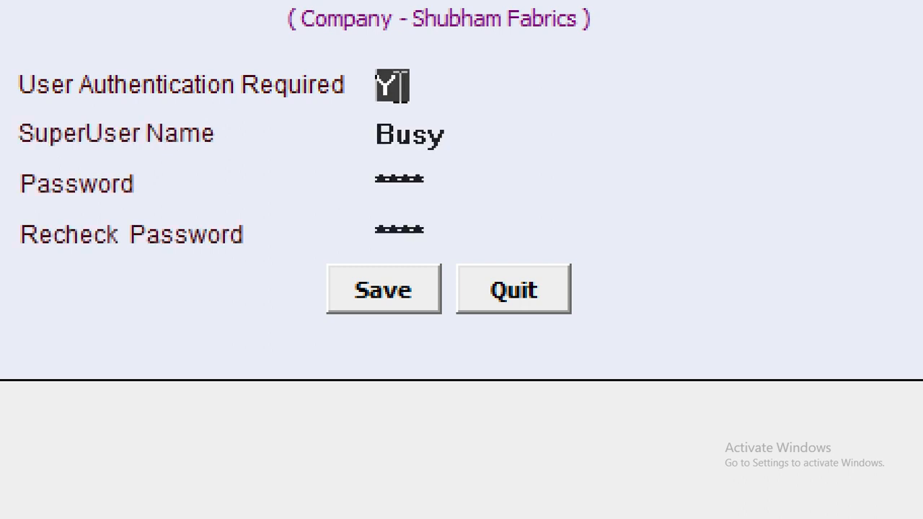
{"action": "key", "text": "Return"}
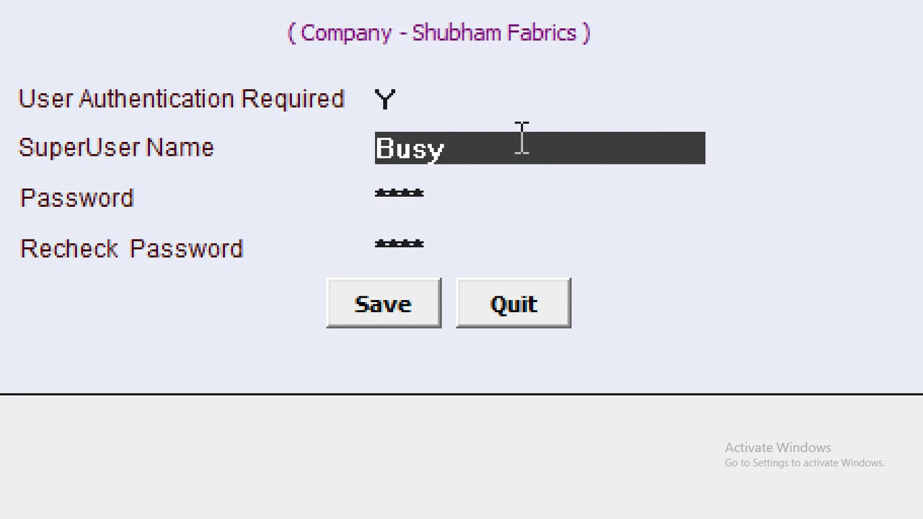
Replace the default 'Busy' superuser name with the new name and enter the new password twice
{"action": "key", "text": "BackSpace"}
{"action": "key", "text": "BackSpace"}
{"action": "key", "text": "BackSpace"}
{"action": "key", "text": "BackSpace"}
{"action": "key", "text": "BackSpace"}
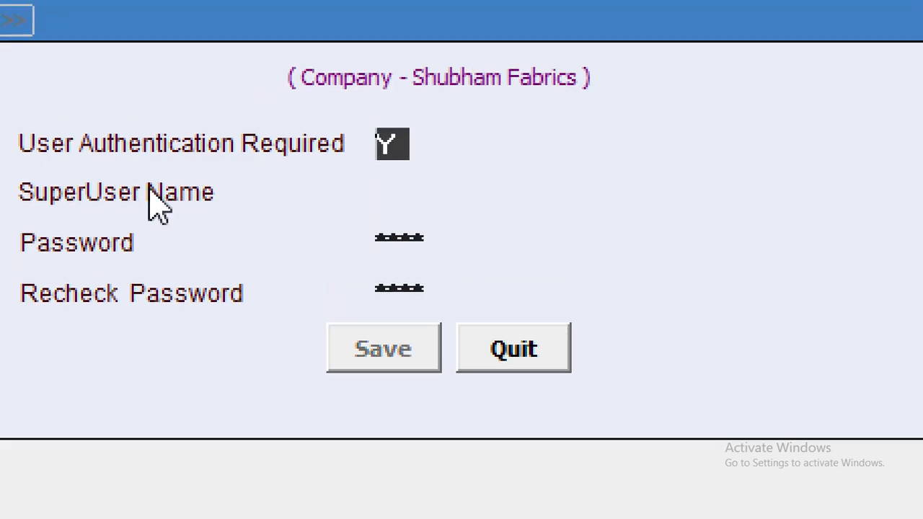
{"action": "left_click", "coordinate": [396, 186]}
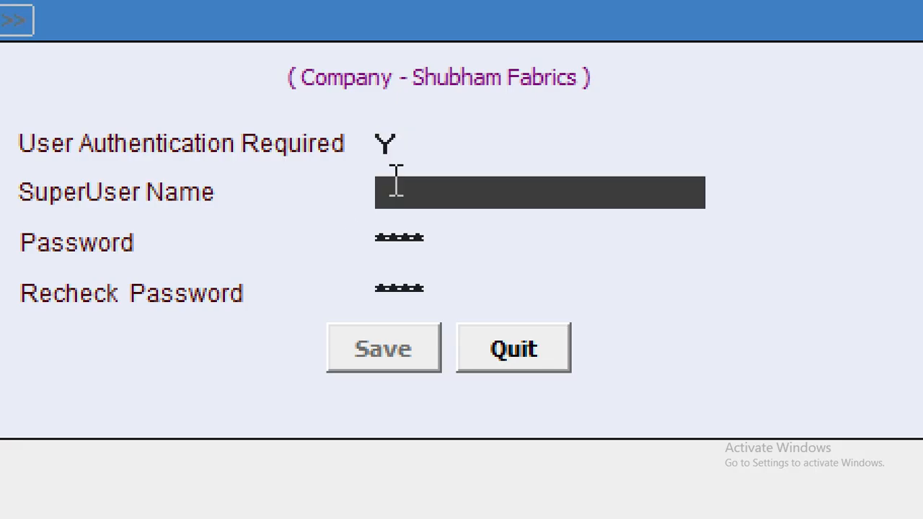
{"action": "type", "text": "RIN"}
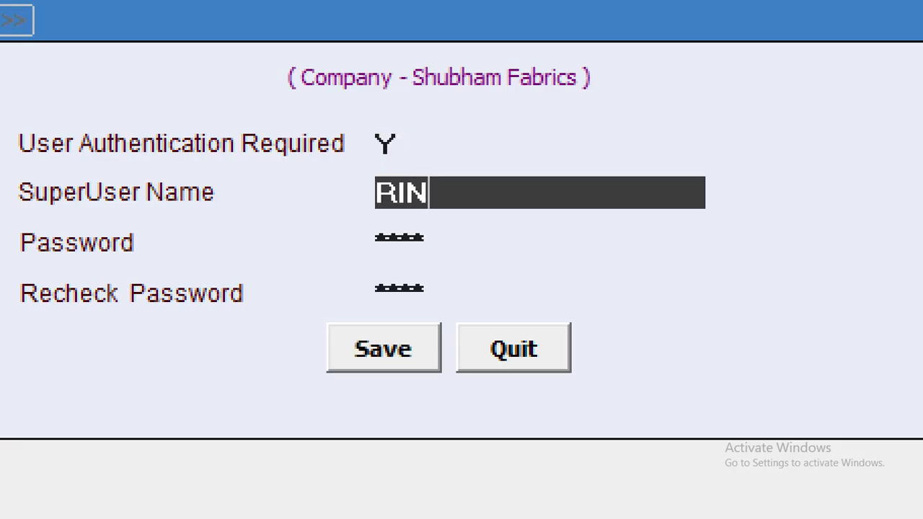
{"action": "type", "text": "KU"}
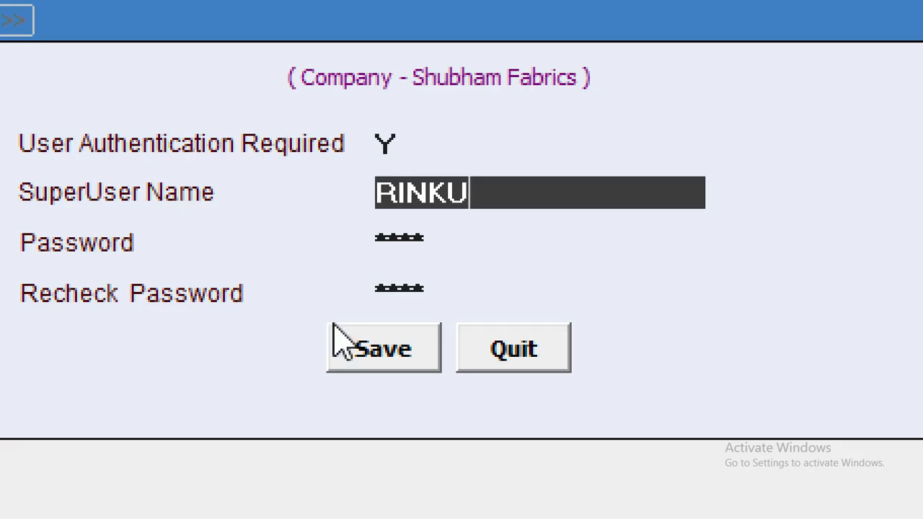
{"action": "left_click", "coordinate": [450, 230]}
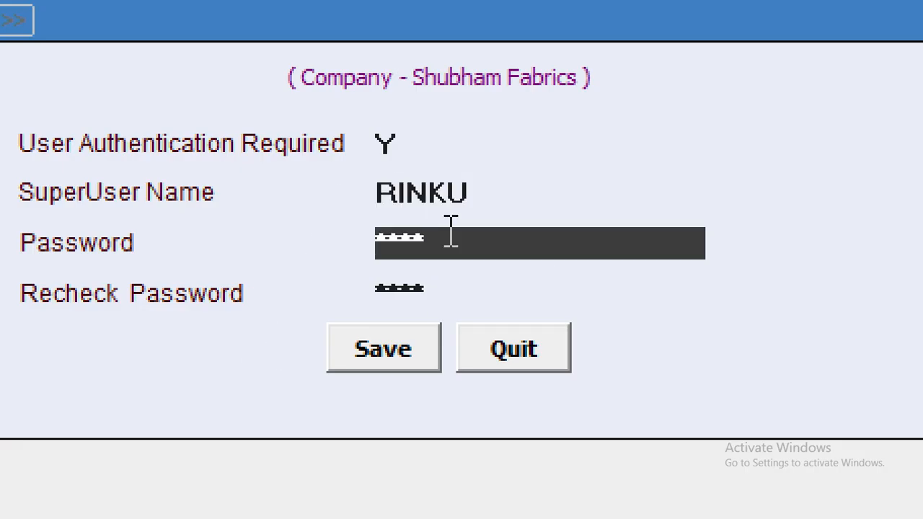
{"action": "key", "text": "BackSpace"}
{"action": "key", "text": "BackSpace"}
{"action": "key", "text": "BackSpace"}
{"action": "key", "text": "BackSpace"}
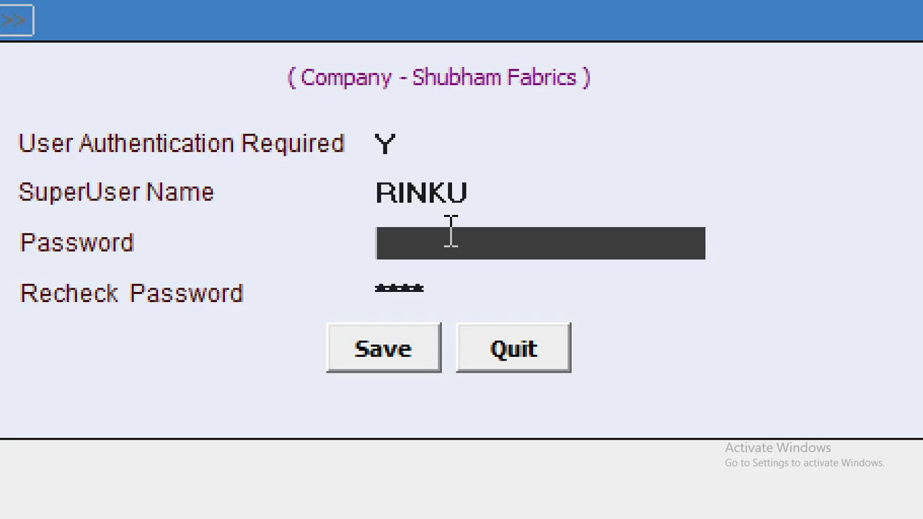
{"action": "type", "text": "****"}
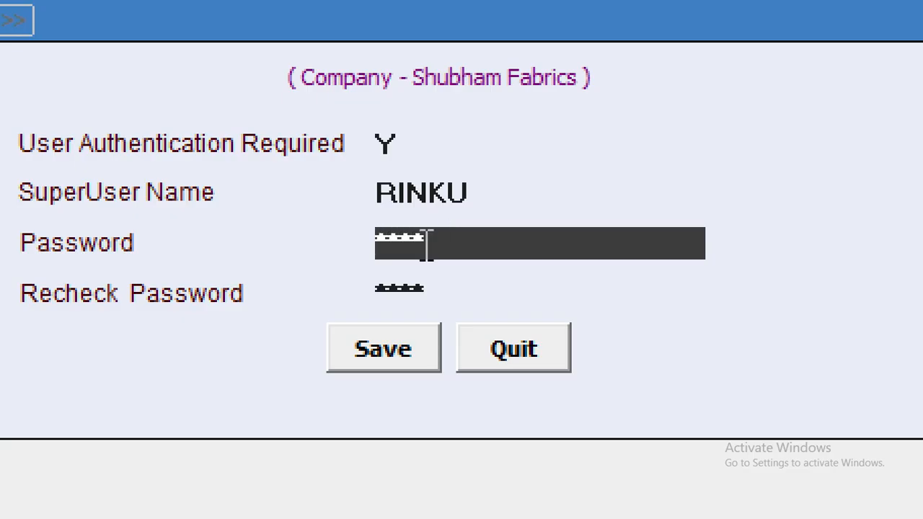
{"action": "left_click", "coordinate": [456, 282]}
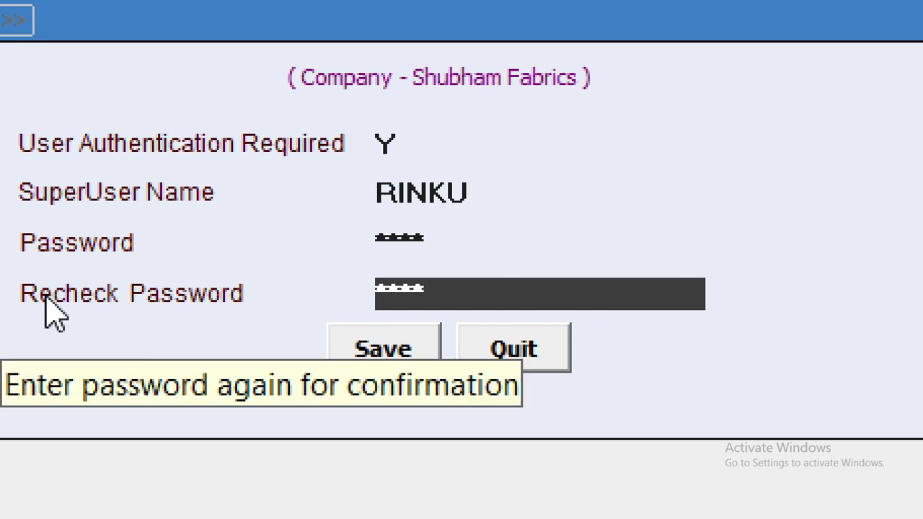
{"action": "key", "text": "BackSpace"}
{"action": "key", "text": "BackSpace"}
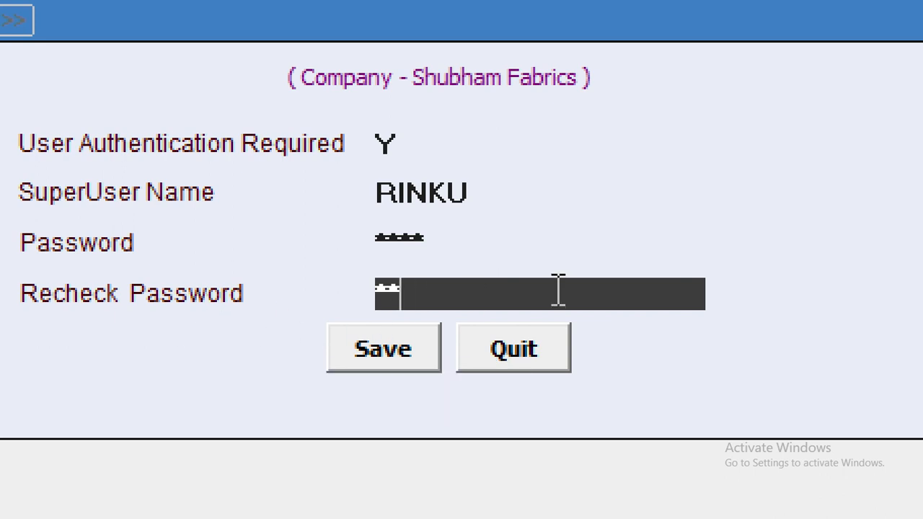
{"action": "key", "text": "BackSpace"}
{"action": "key", "text": "BackSpace"}
{"action": "type", "text": "****"}
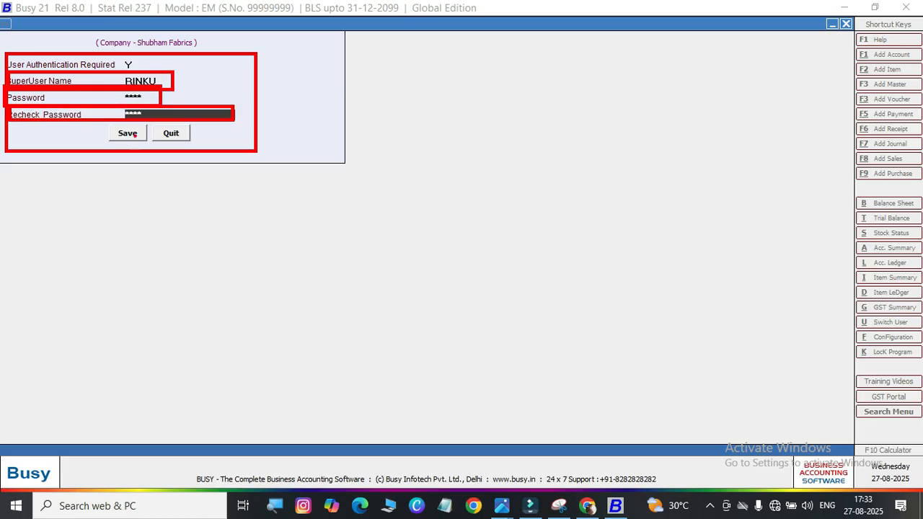
Save the superuser settings, leave Features / Options, and close the Shubham Fabrics company
{"action": "left_click", "coordinate": [128, 134]}
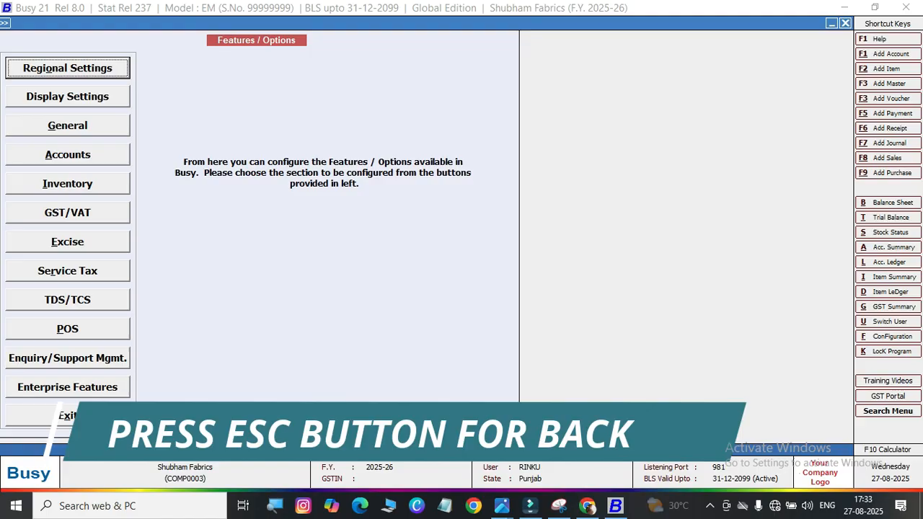
{"action": "key", "text": "Escape"}
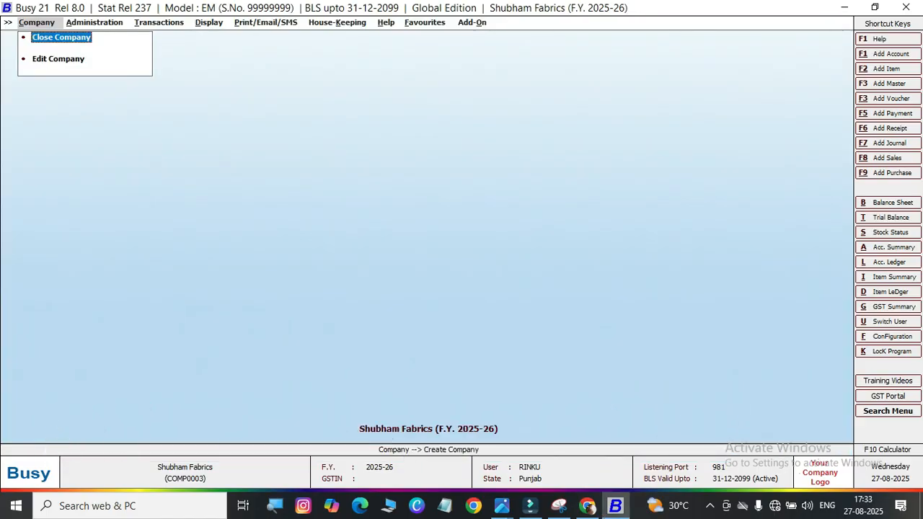
{"action": "key", "text": "Return"}
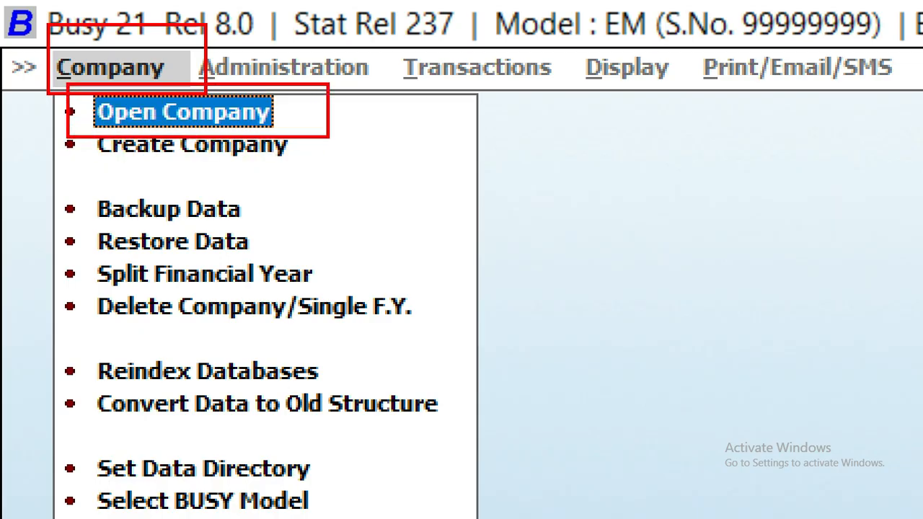
Open Shubham Fabrics (COMP0003) from the Select Company list
{"action": "left_click", "coordinate": [177, 114]}
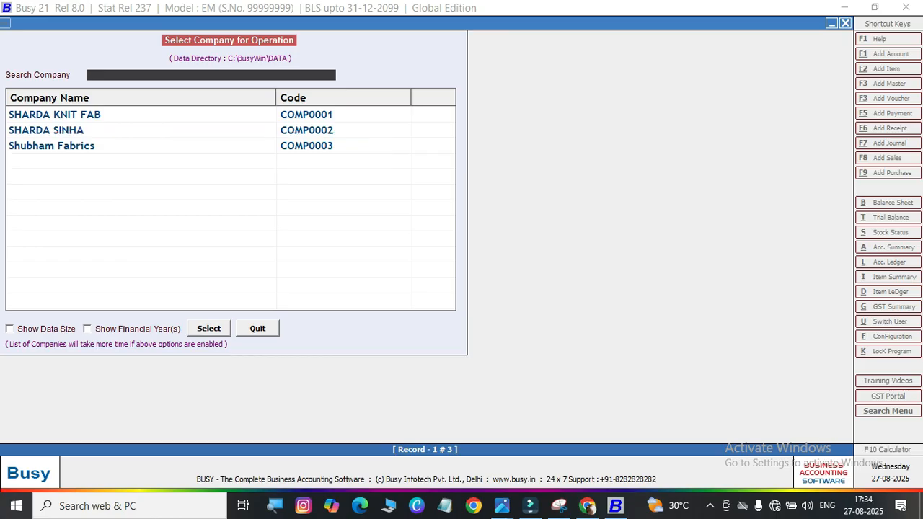
{"action": "double_click", "coordinate": [51, 146]}
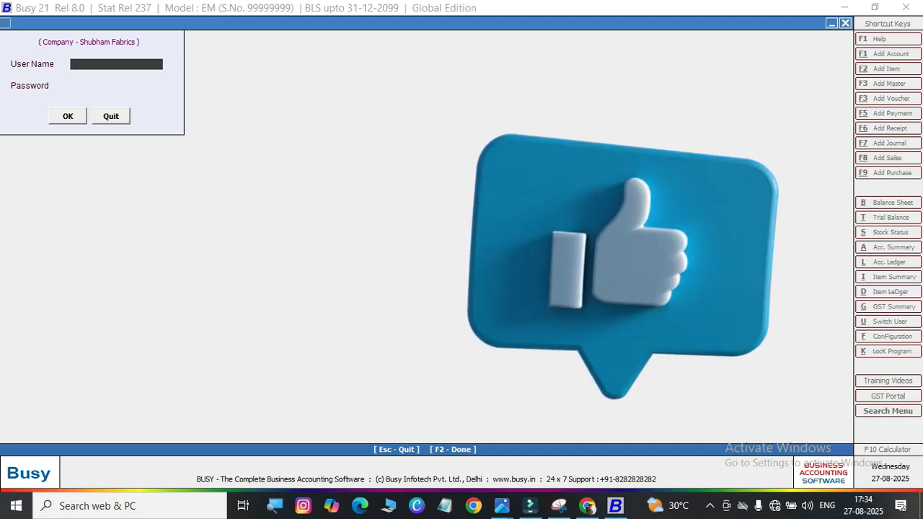
Log in with the superuser name and password to open Shubham Fabrics for F.Y. 2025-26
{"action": "type", "text": "RINKU"}
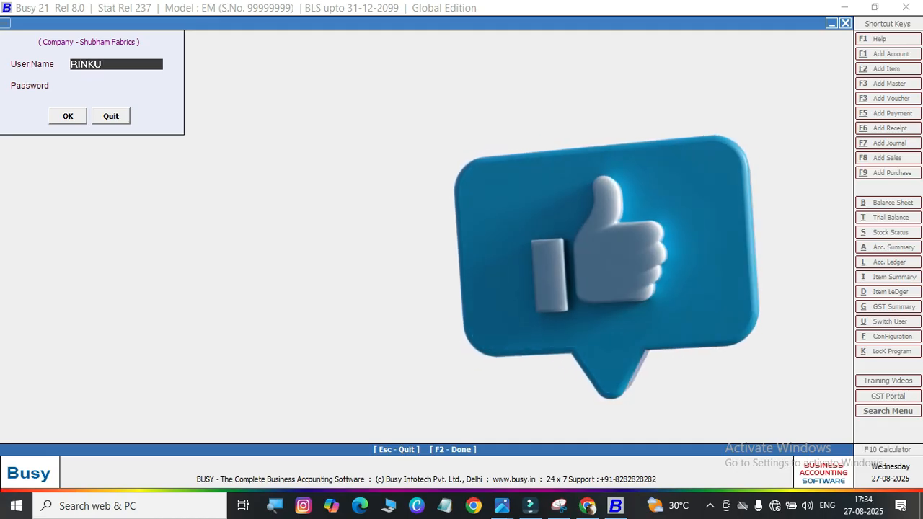
{"action": "key", "text": "Return"}
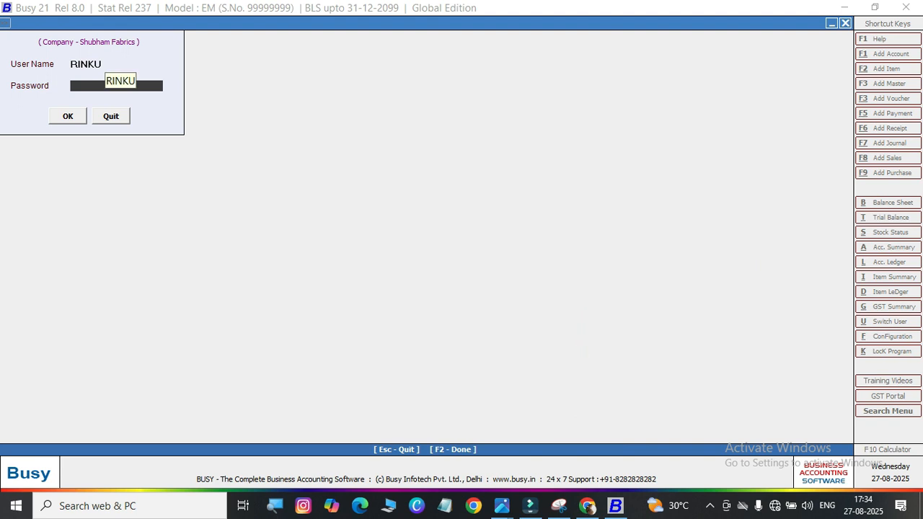
{"action": "type", "text": "***"}
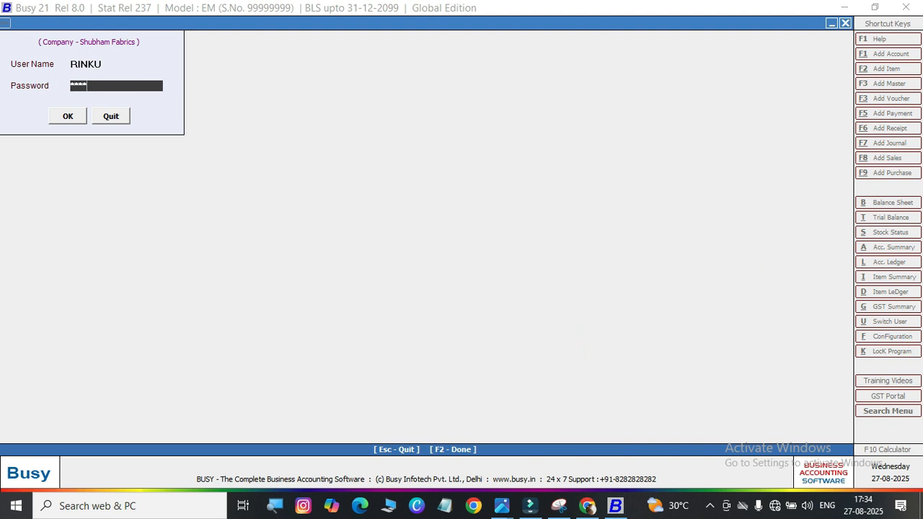
{"action": "key", "text": "Return"}
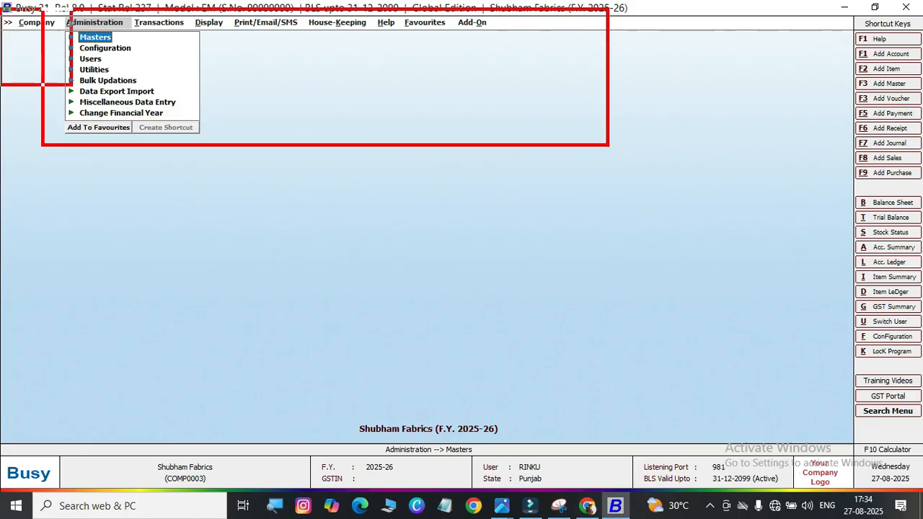
Browse the Transactions and Display menus, then show the Company menu options
{"action": "mouse_move", "coordinate": [106, 232]}
{"action": "left_mouse_down"}
{"action": "mouse_move", "coordinate": [340, 260]}
{"action": "mouse_move", "coordinate": [397, 254]}
{"action": "left_mouse_up"}
{"action": "key", "text": "Escape"}
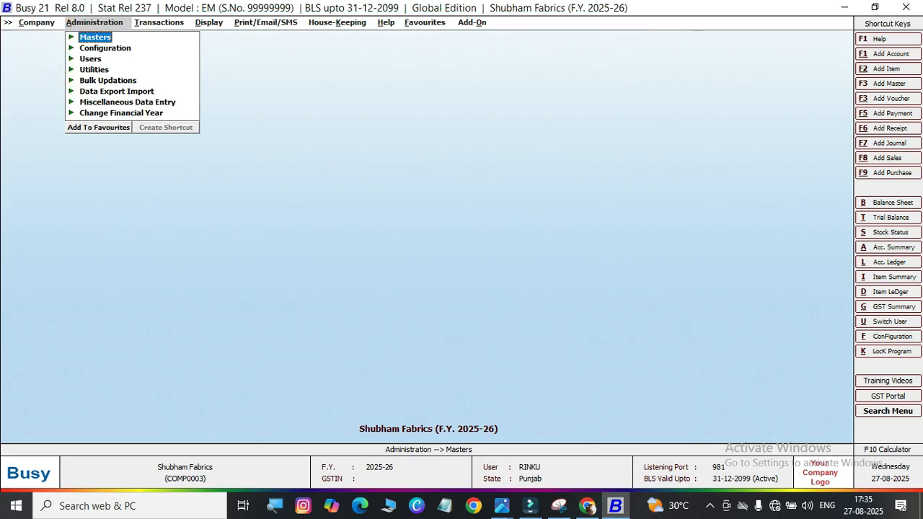
{"action": "key", "text": "Right"}
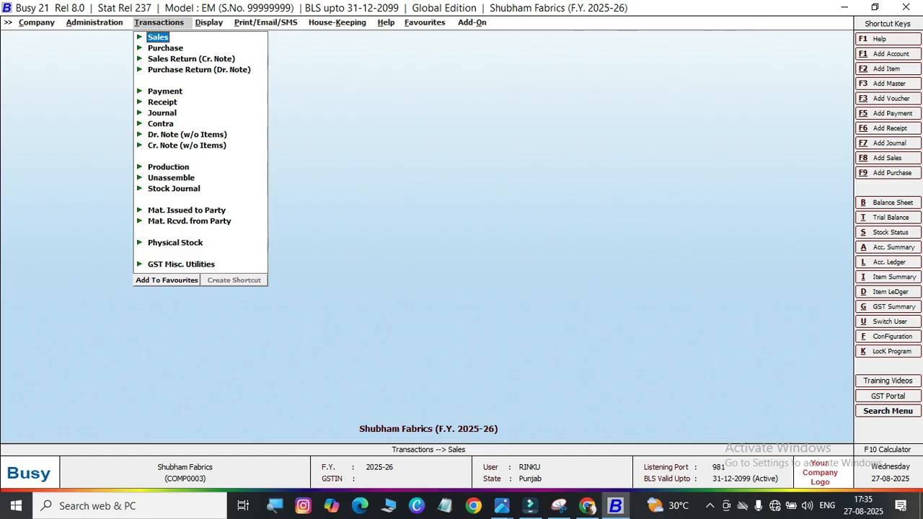
{"action": "key", "text": "Right"}
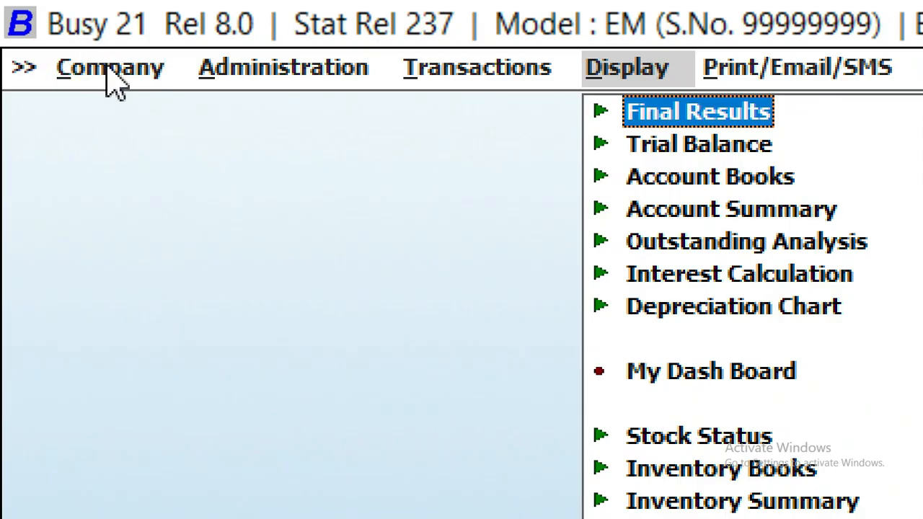
{"action": "left_click", "coordinate": [110, 75]}
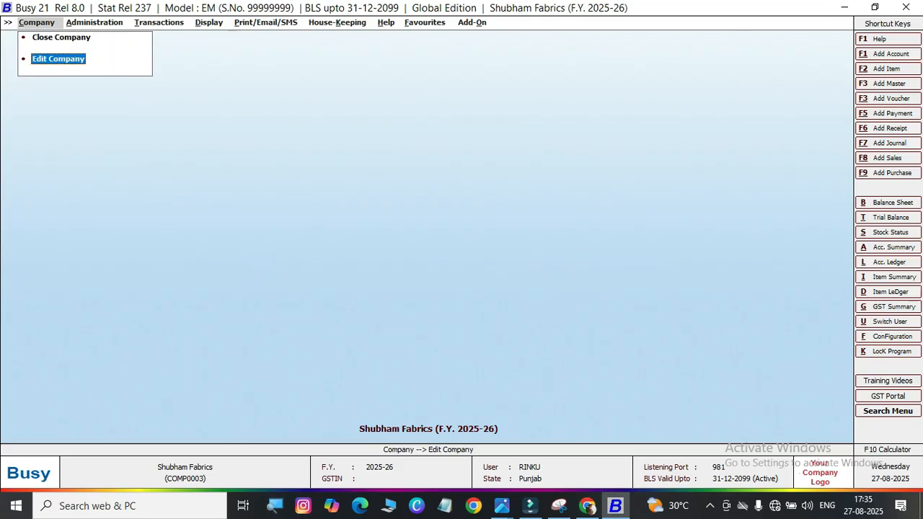
Open Edit Company for Shubham Fabrics and re-save the Modify Company form unchanged
{"action": "left_click", "coordinate": [49, 60]}
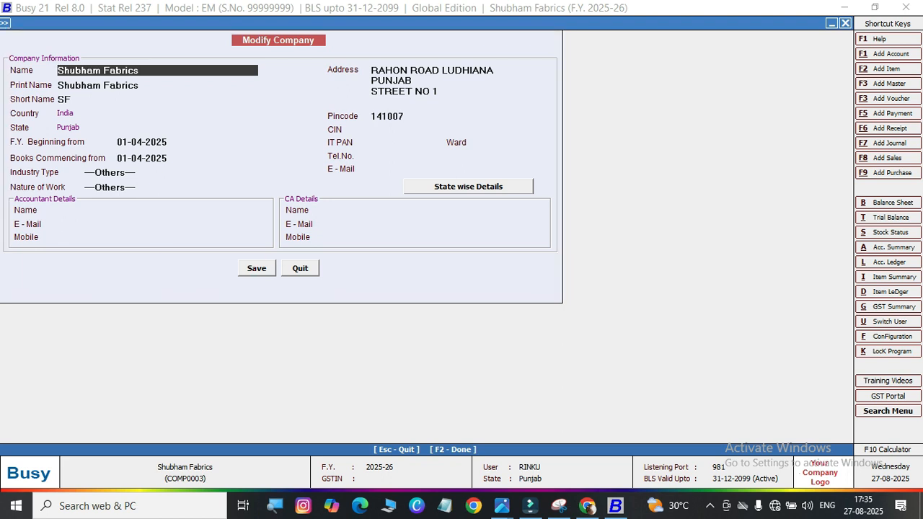
{"action": "key", "text": "F2"}
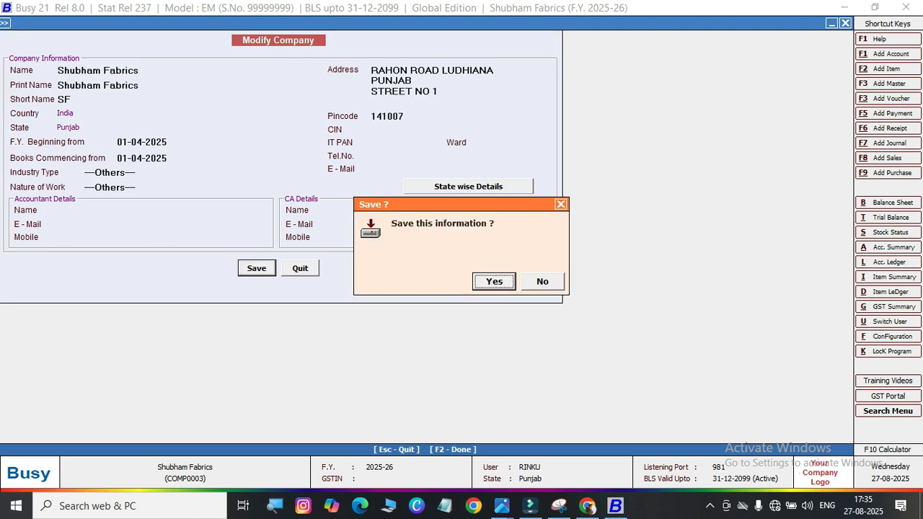
{"action": "key", "text": "Return"}
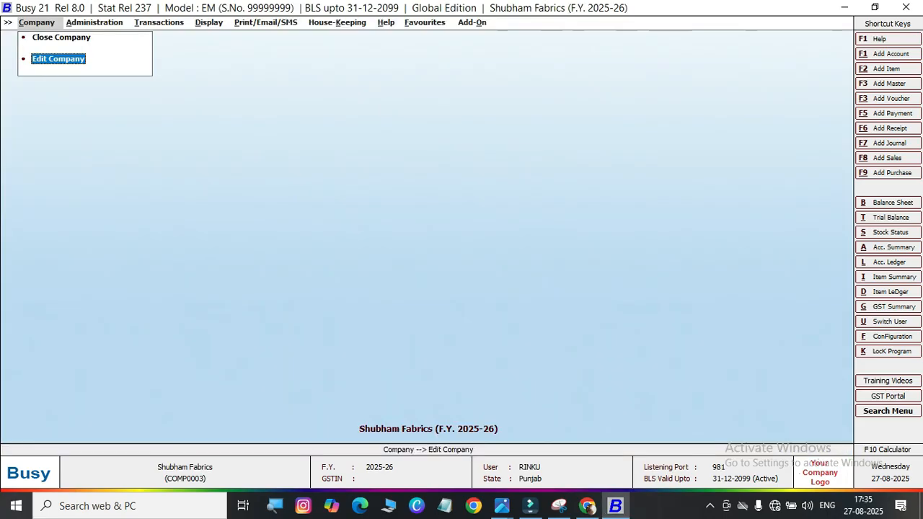